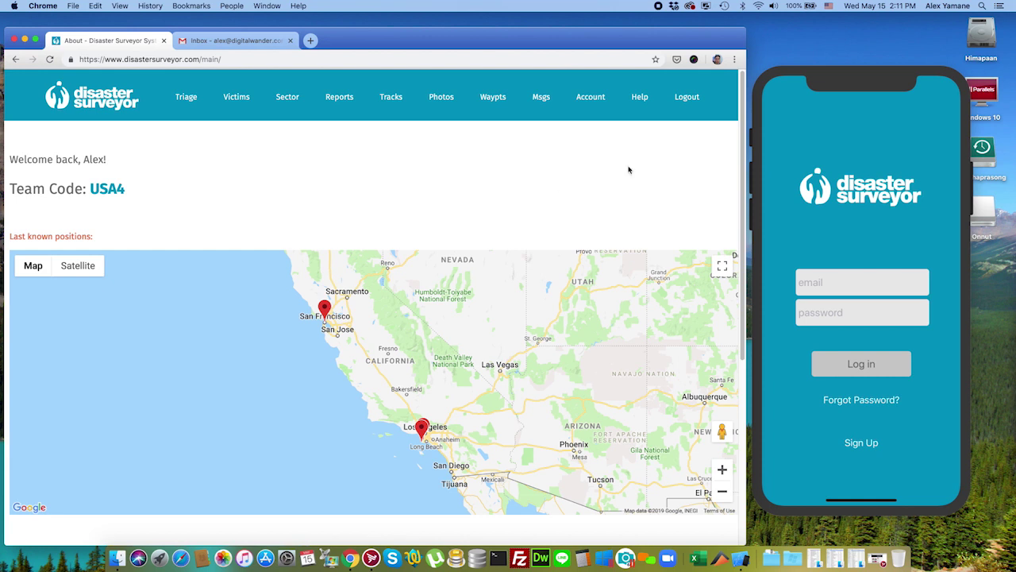
Step: Bring the iOS Simulator running the Disaster Surveyor login screen to the front
click(858, 105)
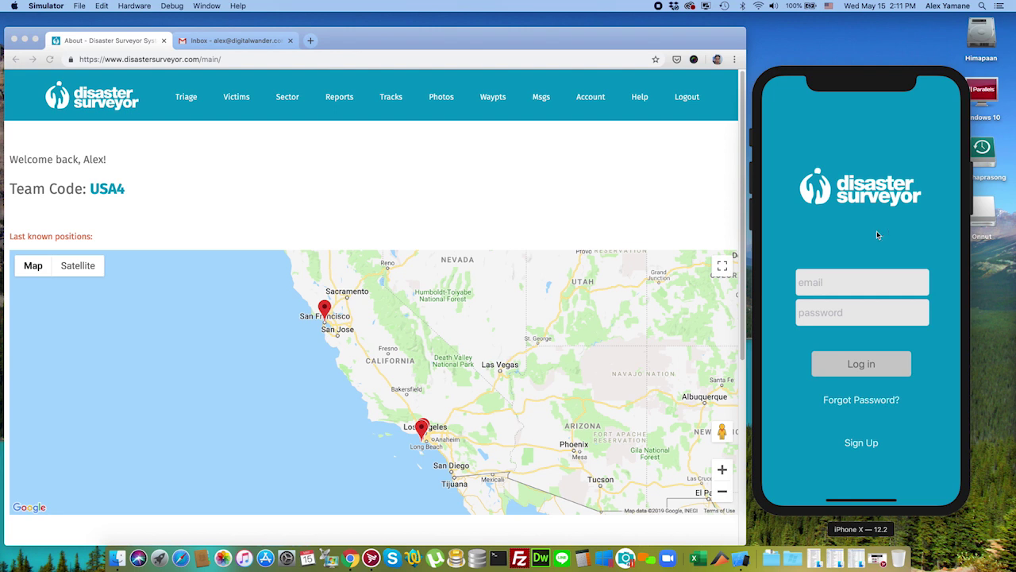
Step: Open the sign-up form and fill in the new user's first name, last name, email and password
click(878, 447)
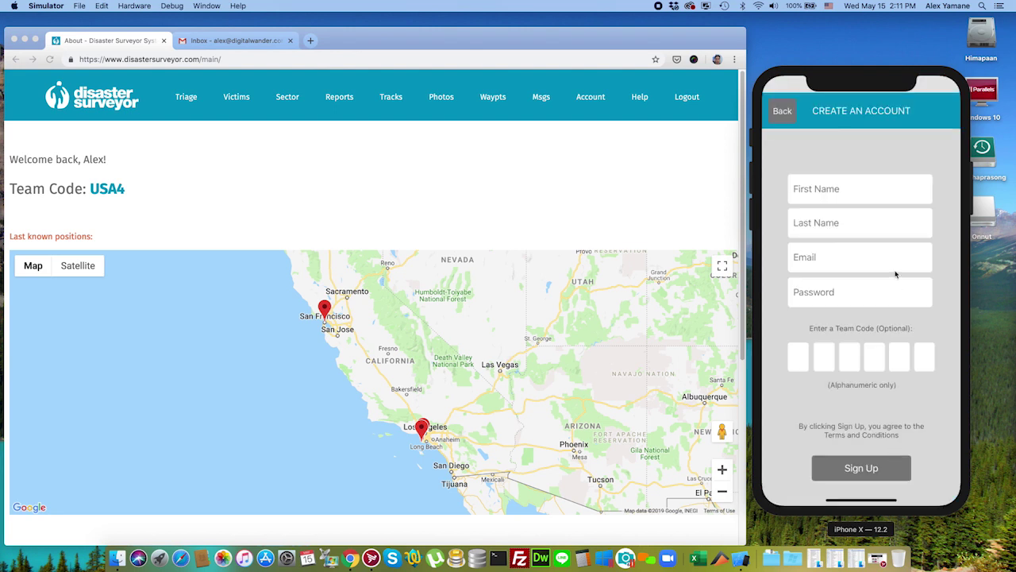
click(849, 194)
text(Alex7712)
key(Tab)
text(Yaman)
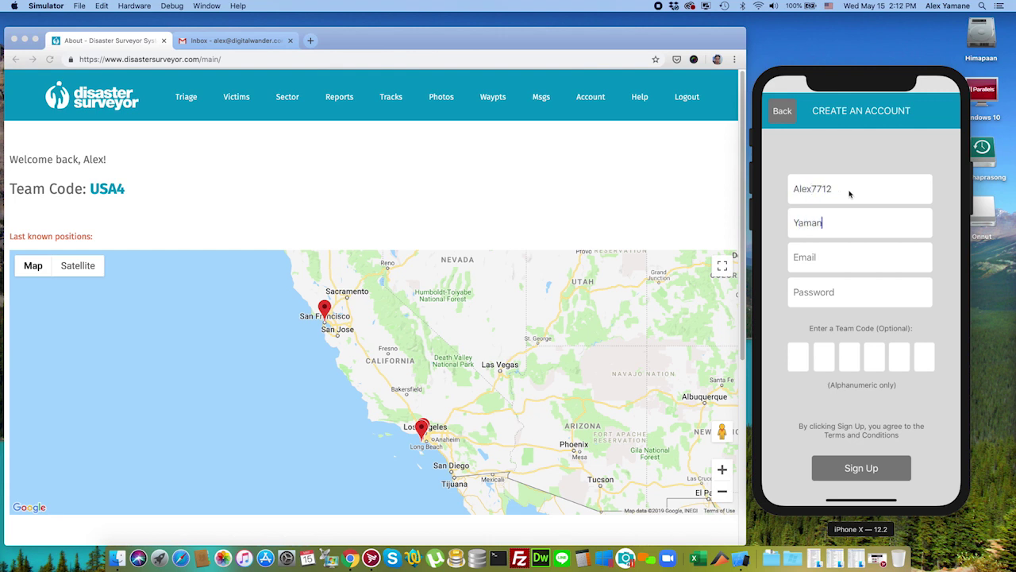
text(e7712)
key(Tab)
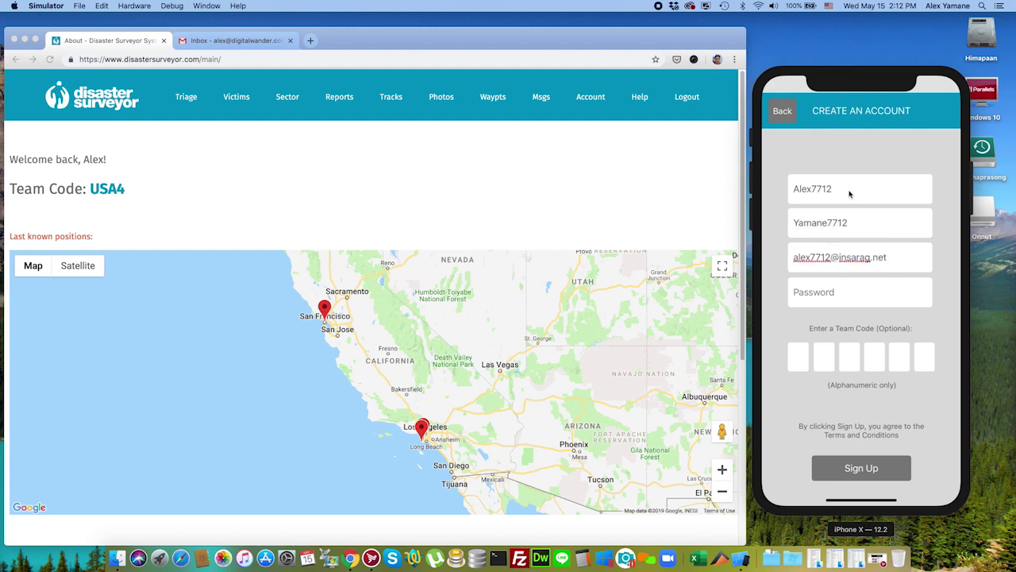
click(854, 294)
click(798, 358)
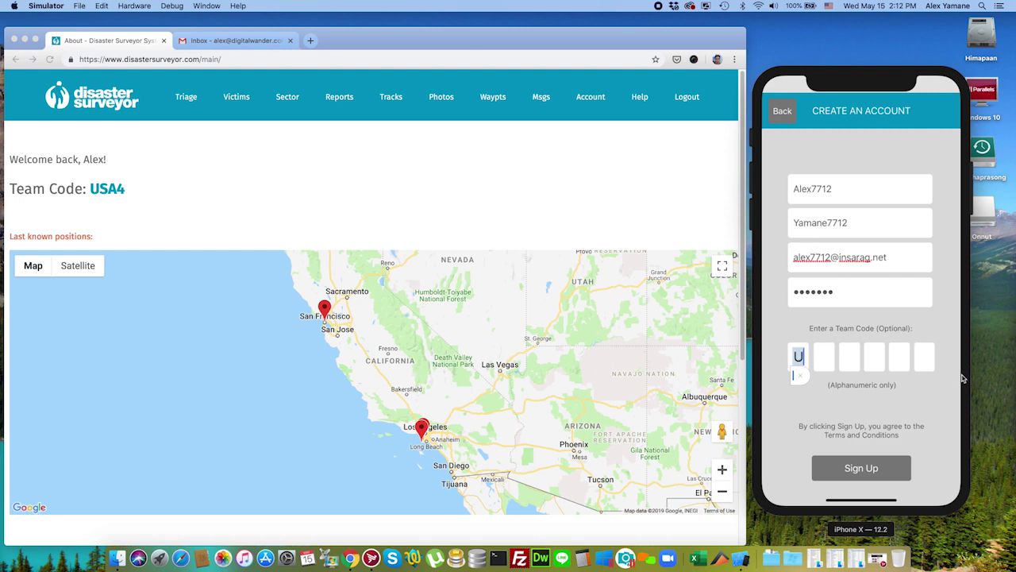
click(784, 361)
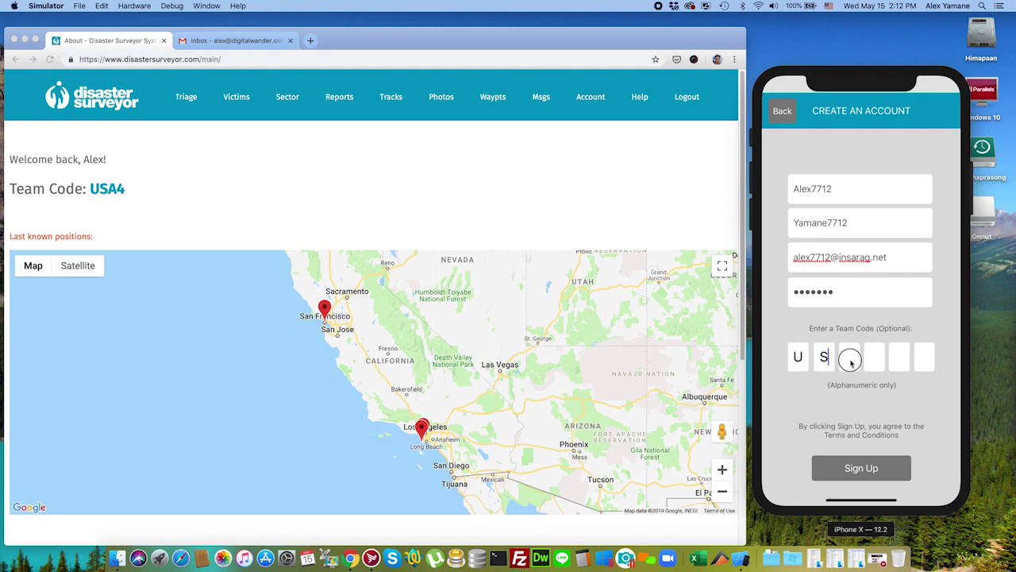
click(850, 361)
click(870, 359)
click(899, 357)
click(925, 357)
click(861, 468)
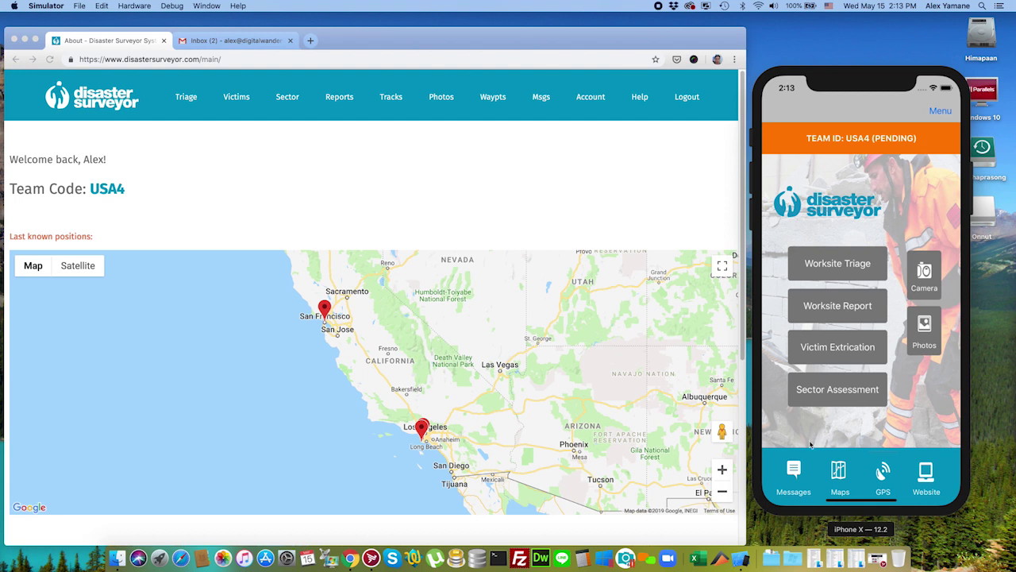
Step: Check the app's team messages, return to its home screen, then switch to the browser
click(796, 472)
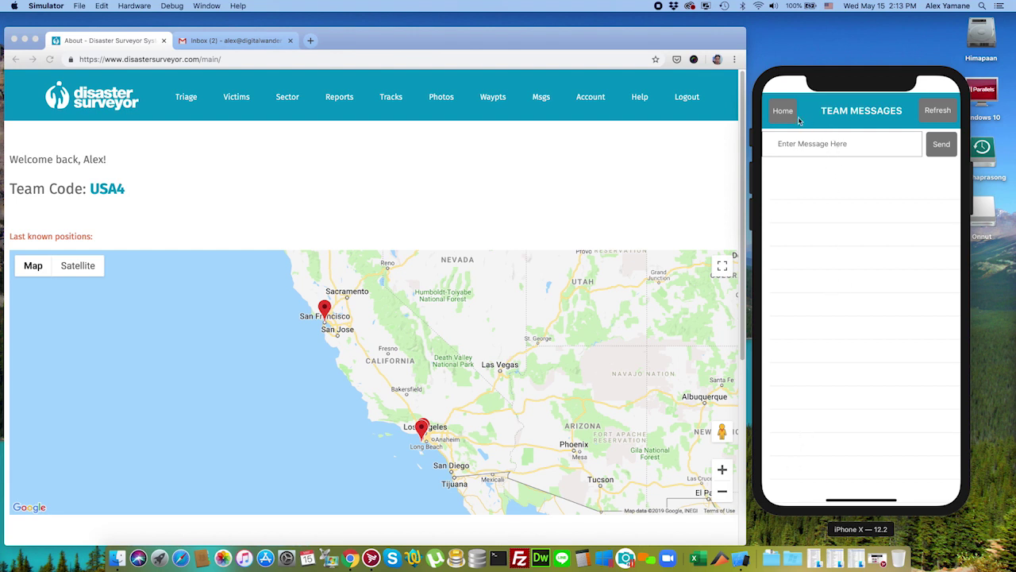
click(782, 113)
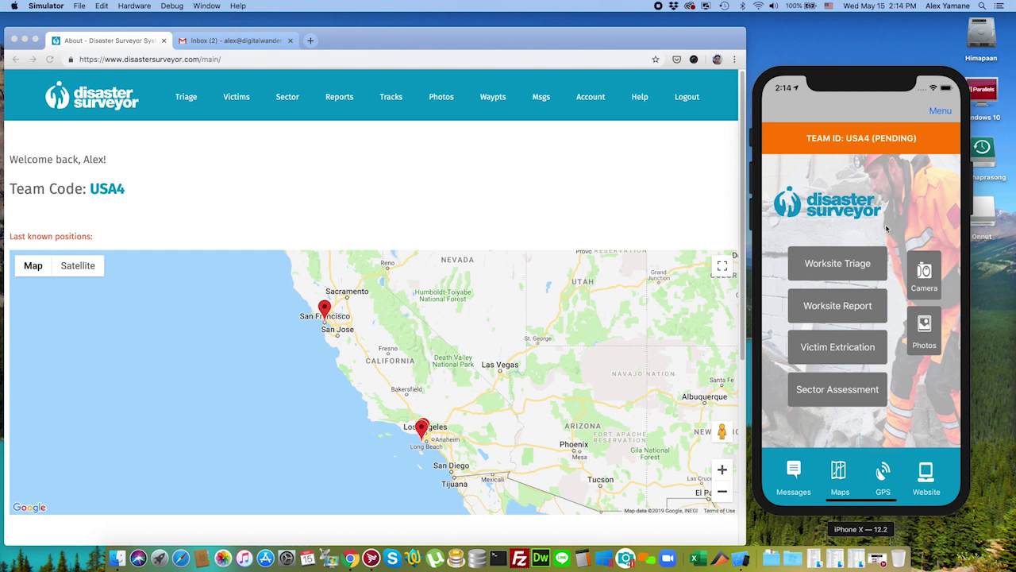
click(236, 143)
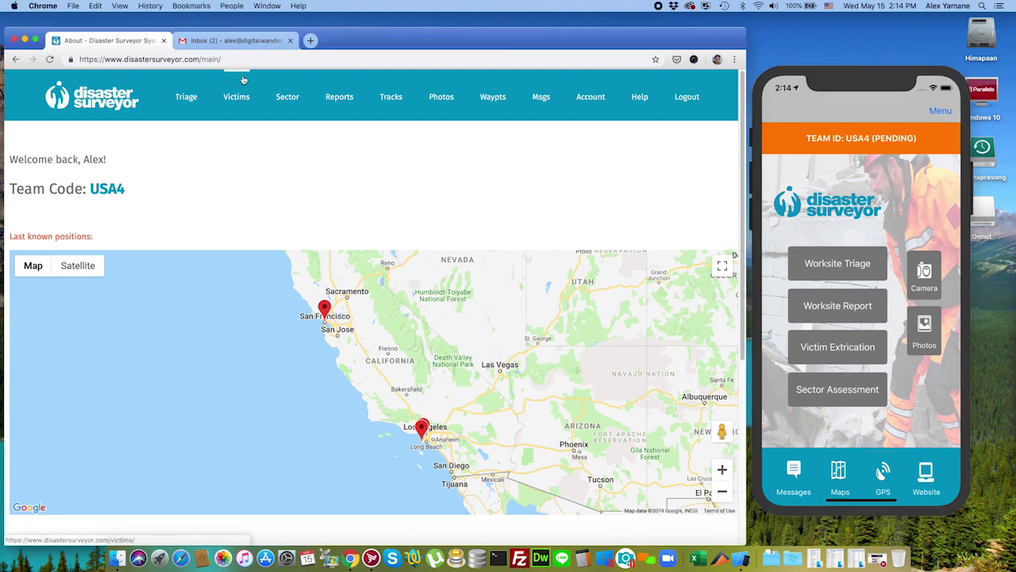
Step: Read the Welcome to Disaster Surveyor email in Gmail
click(234, 40)
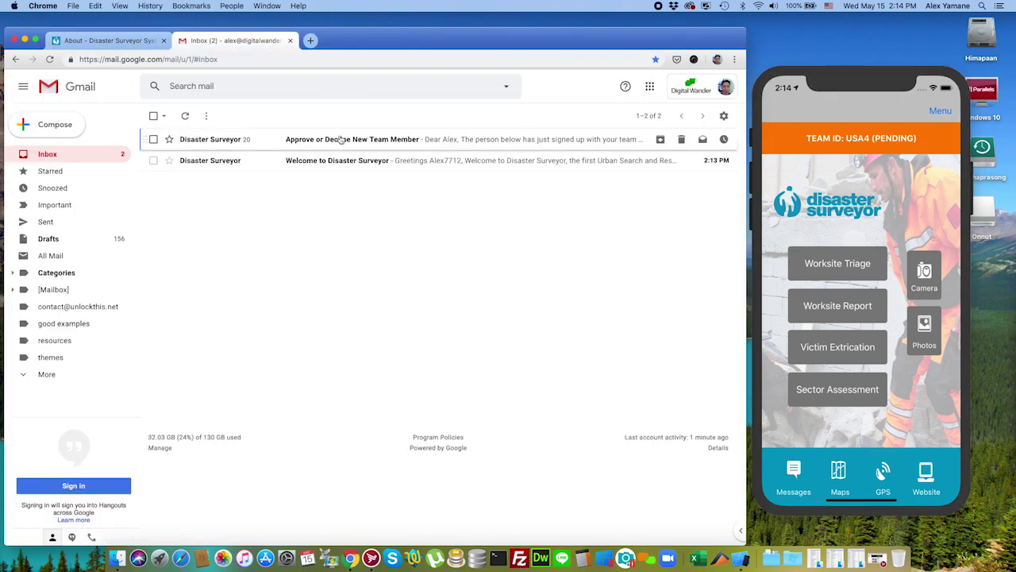
click(337, 161)
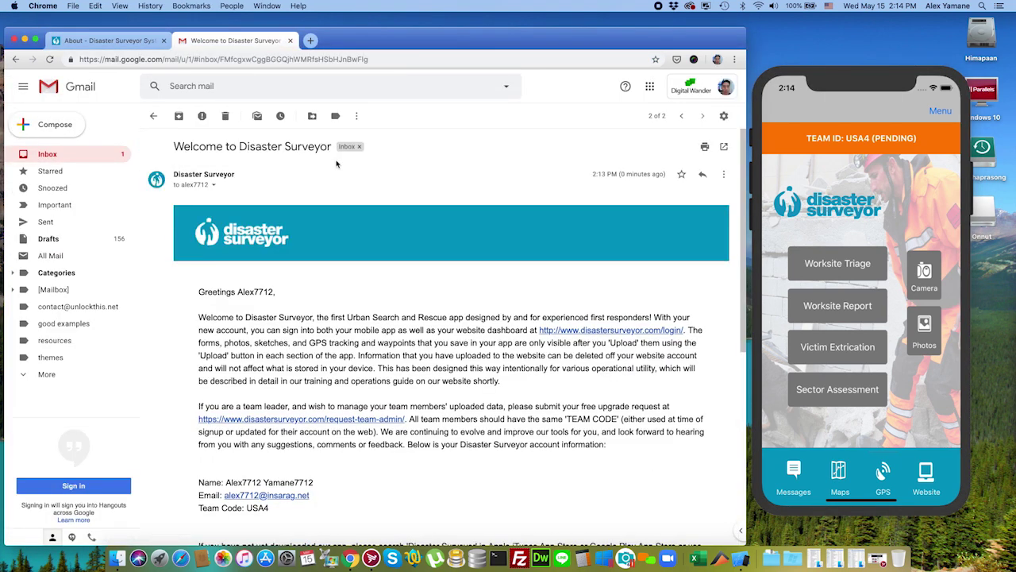
click(153, 116)
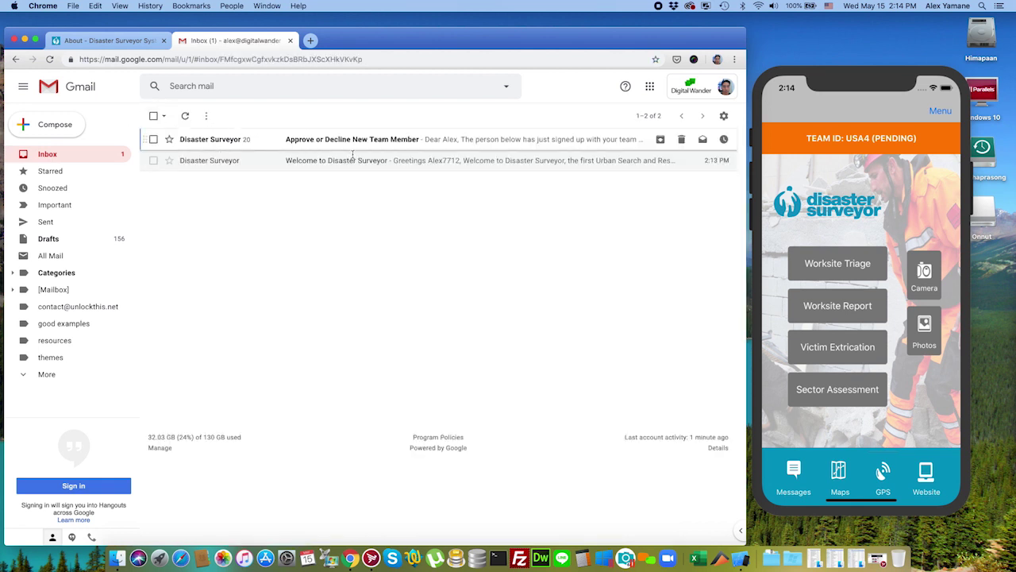
Step: Read the Approve or Decline New Team Member email, then return to the Disaster Surveyor tab
click(373, 142)
scroll(528, 250, down, 3)
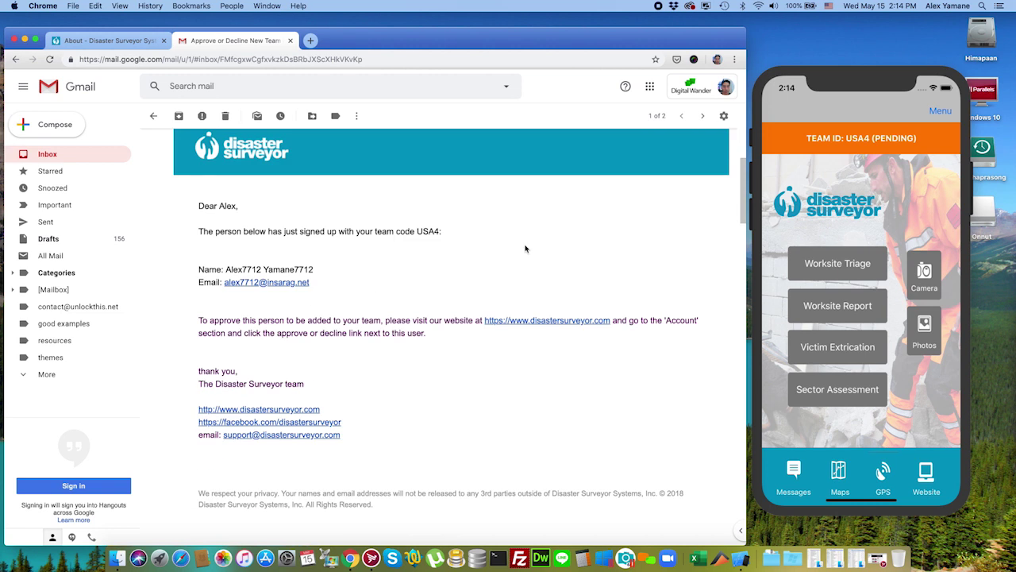
scroll(524, 248, up, 1)
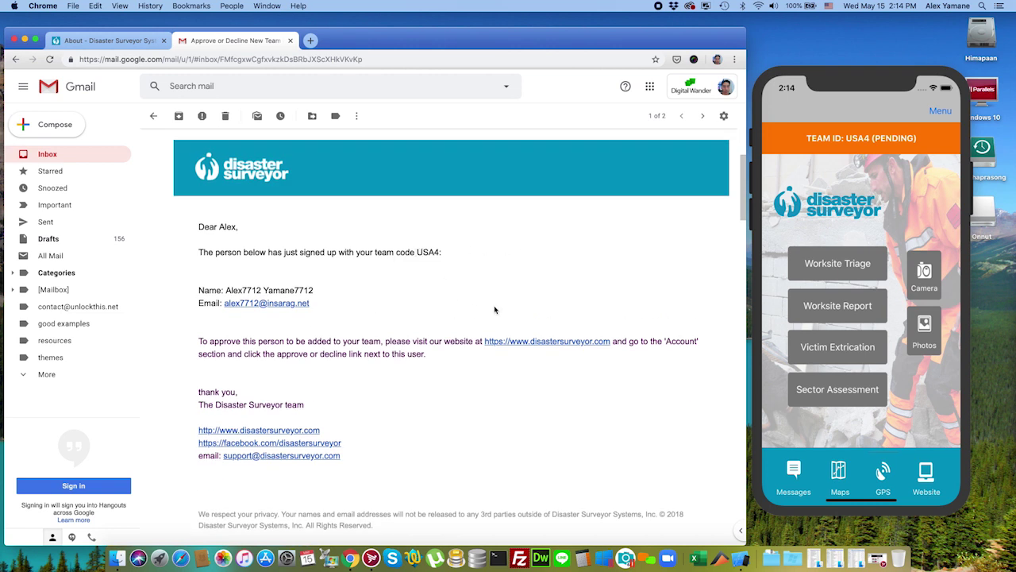
scroll(484, 263, up, 5)
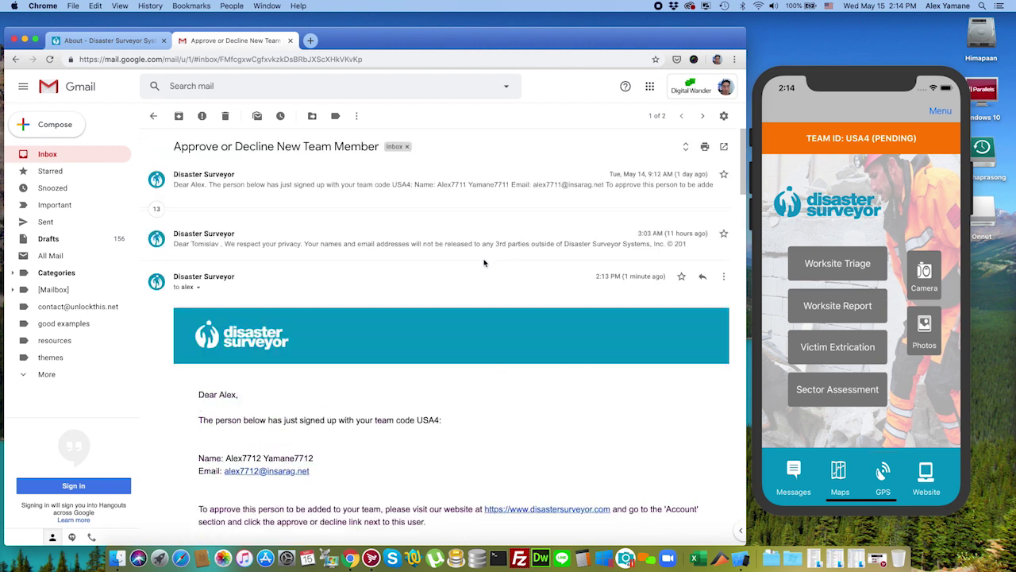
click(125, 41)
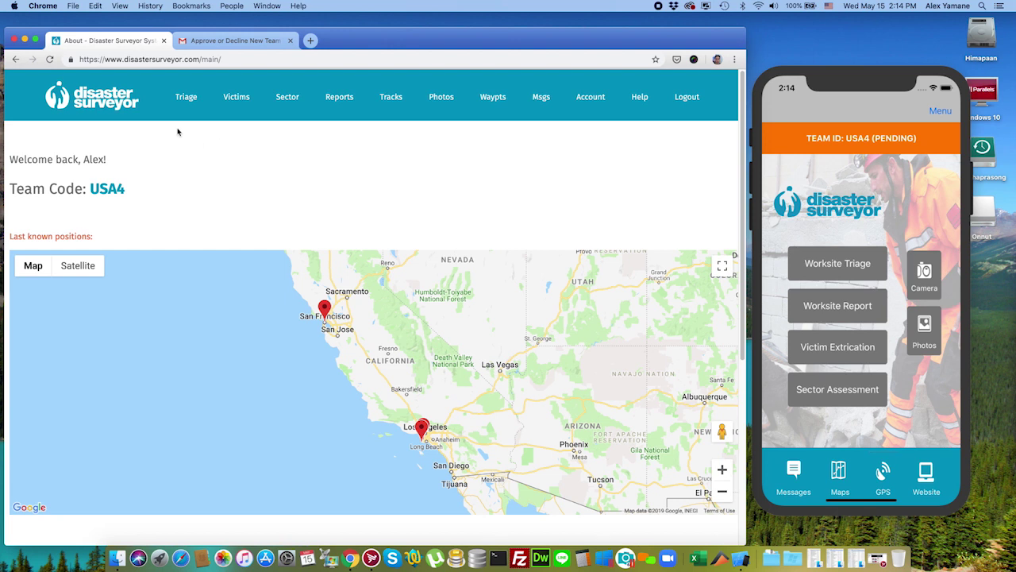
Step: Approve the new member on the Account page, review the team list, and return to the map
click(105, 101)
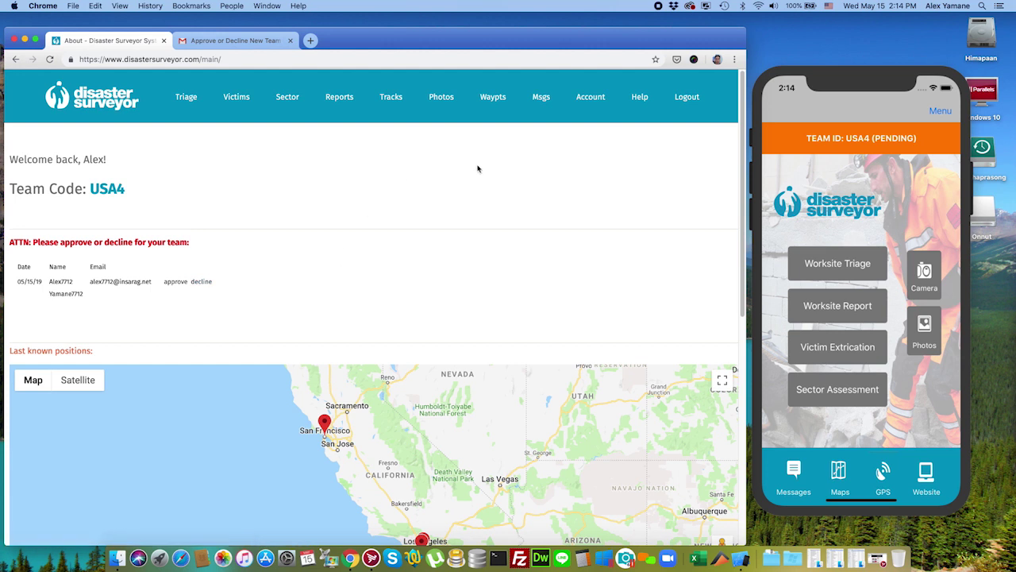
click(593, 99)
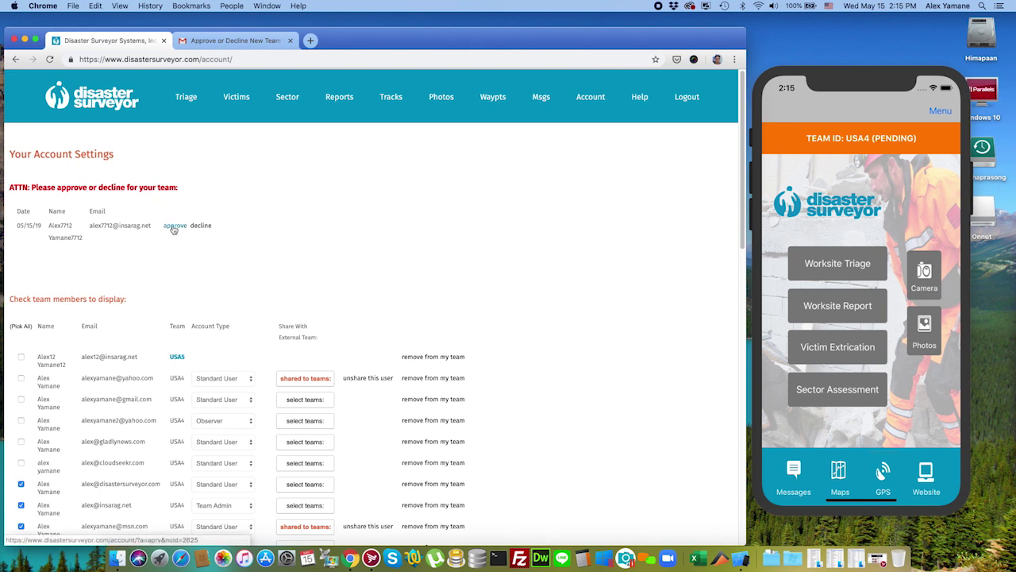
click(175, 225)
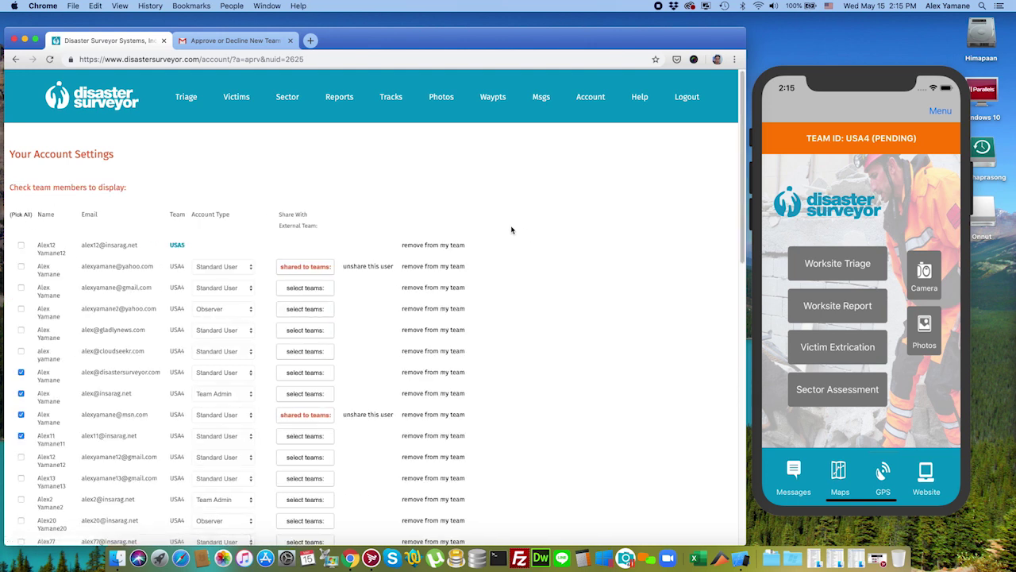
scroll(511, 230, down, 5)
scroll(509, 236, up, 2)
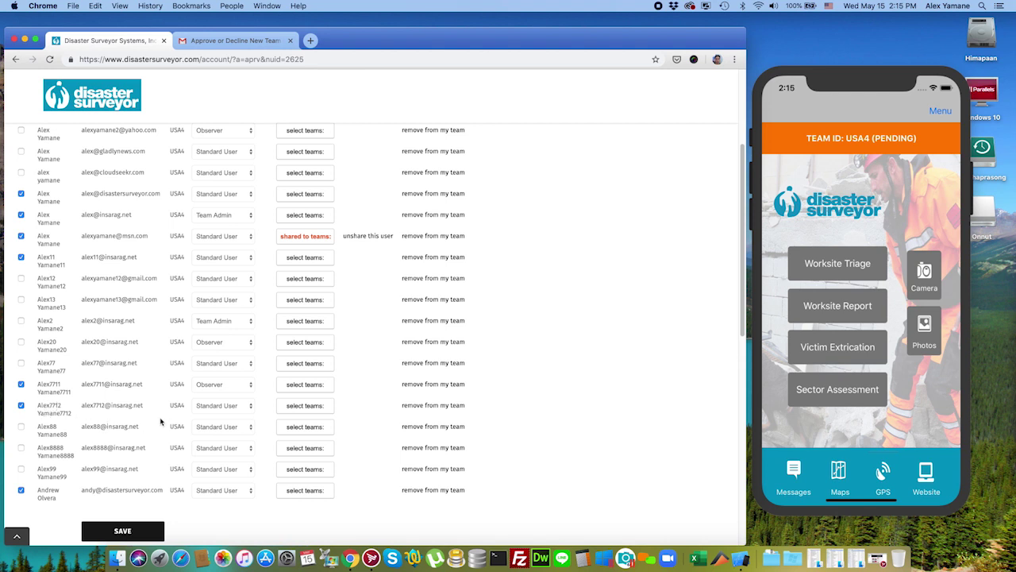
scroll(348, 278, up, 5)
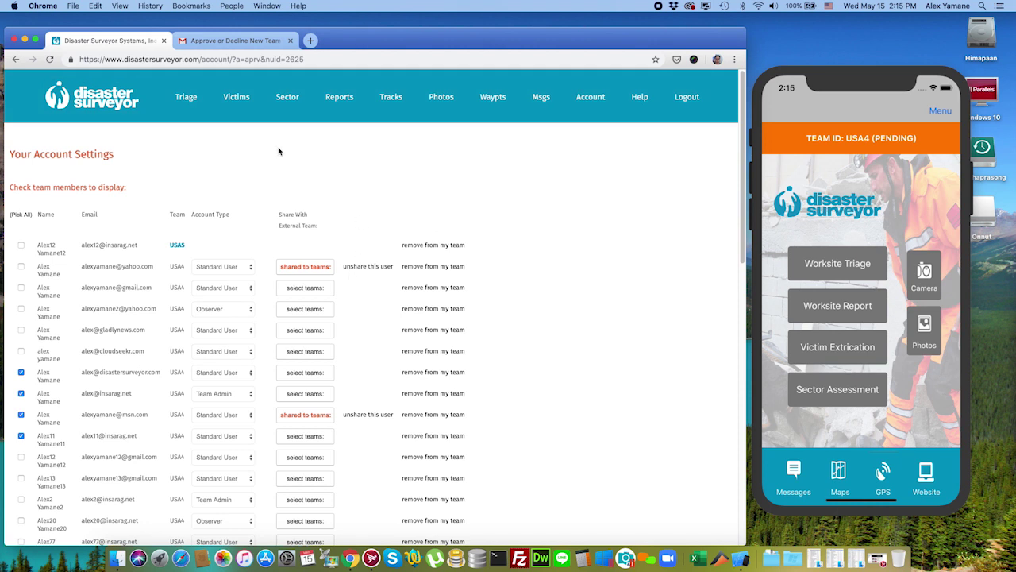
click(107, 98)
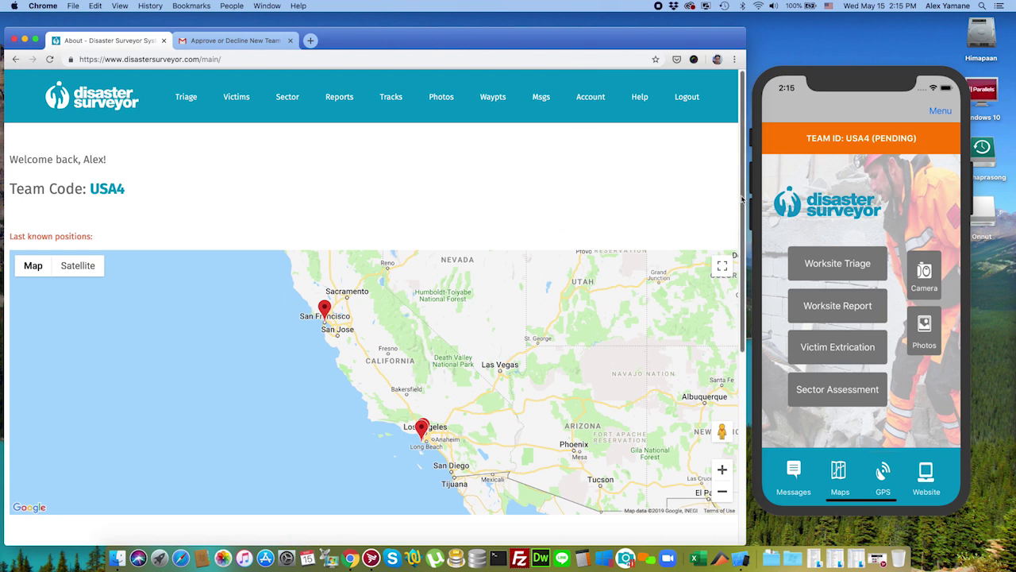
Step: Inspect the new member's San Francisco marker on the map, then return to the simulator
drag(743, 198, 728, 333)
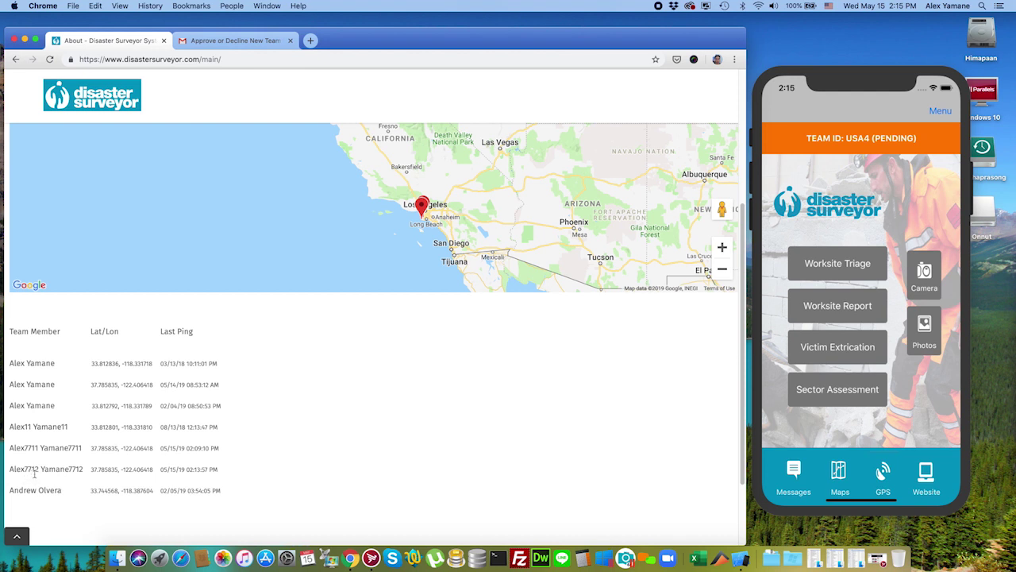
scroll(743, 339, up, 3)
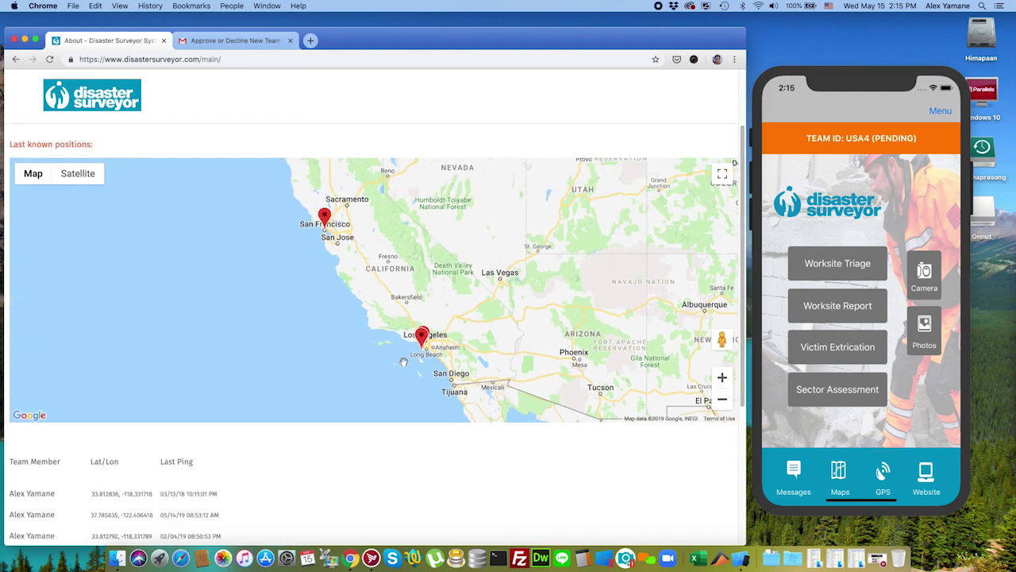
scroll(469, 277, up, 2)
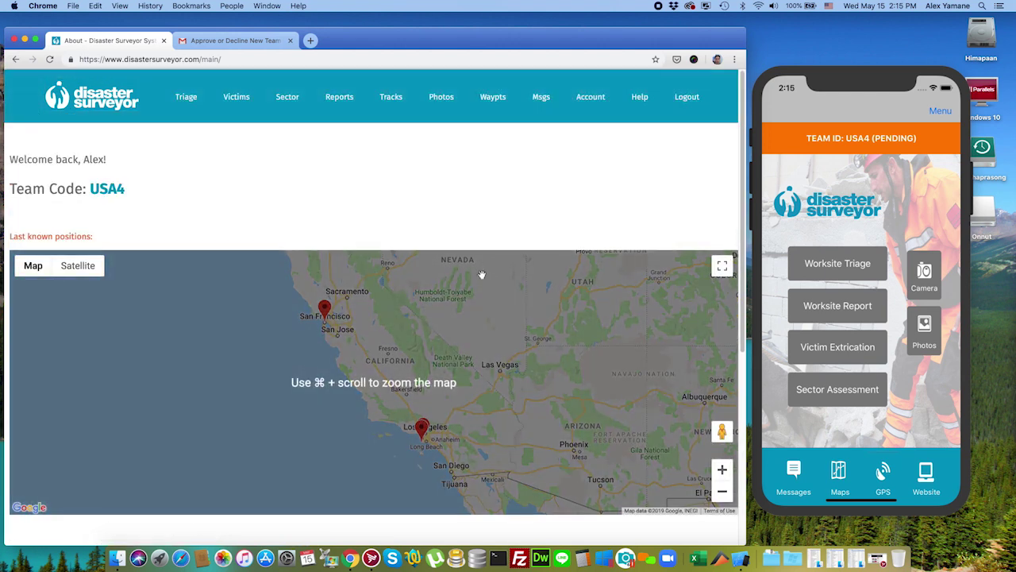
scroll(481, 274, down, 1)
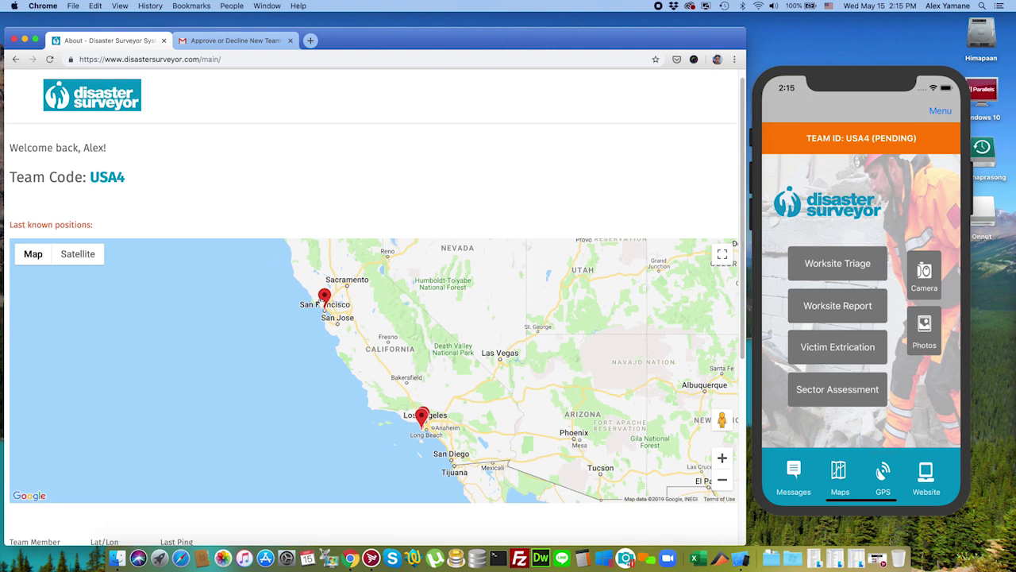
click(325, 297)
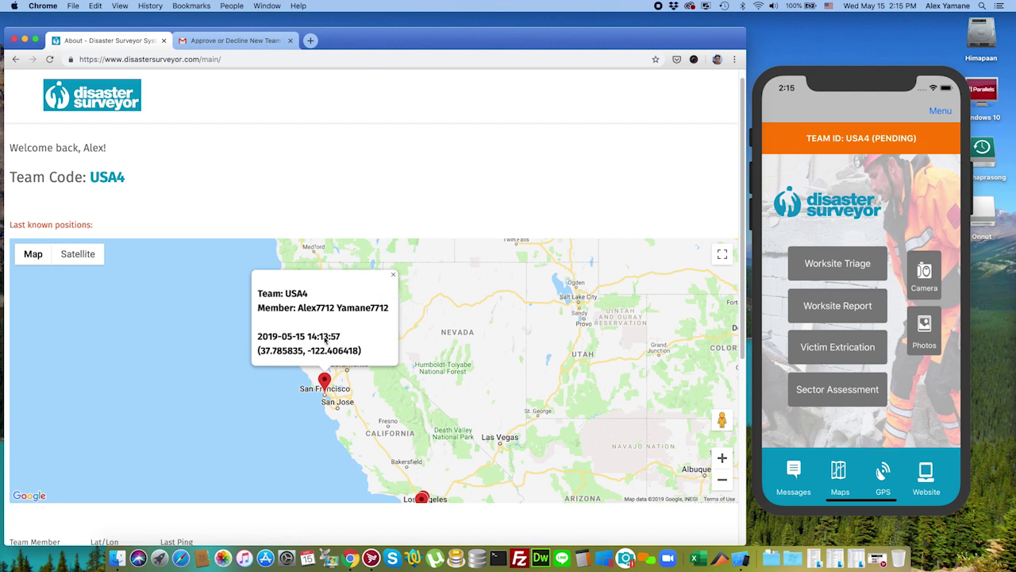
click(393, 275)
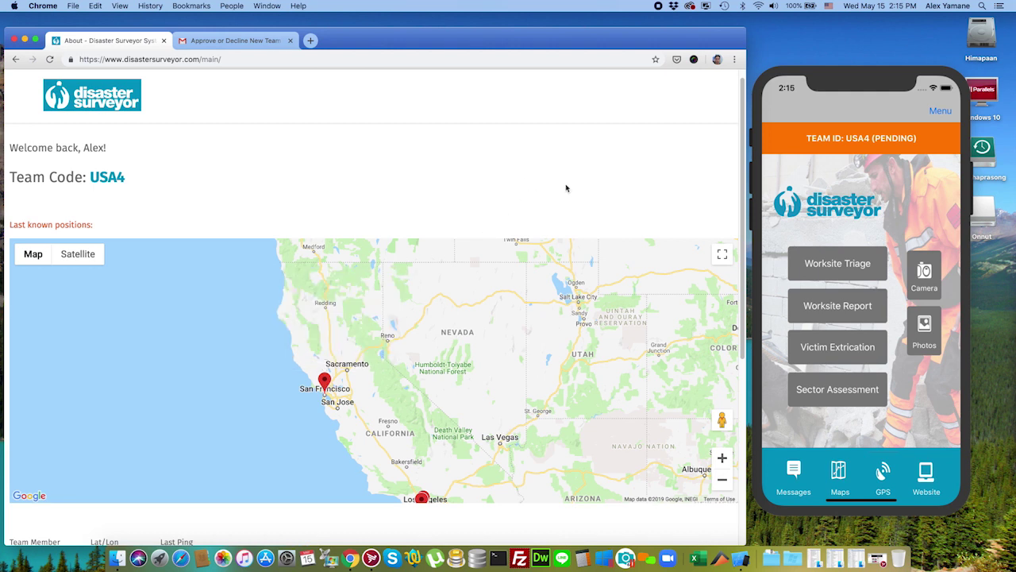
click(834, 168)
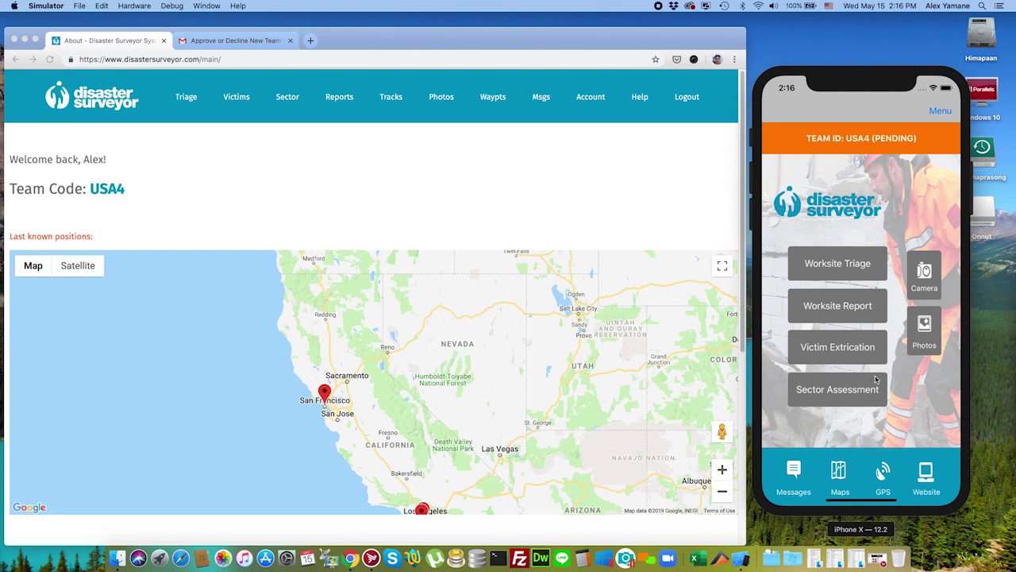
click(793, 471)
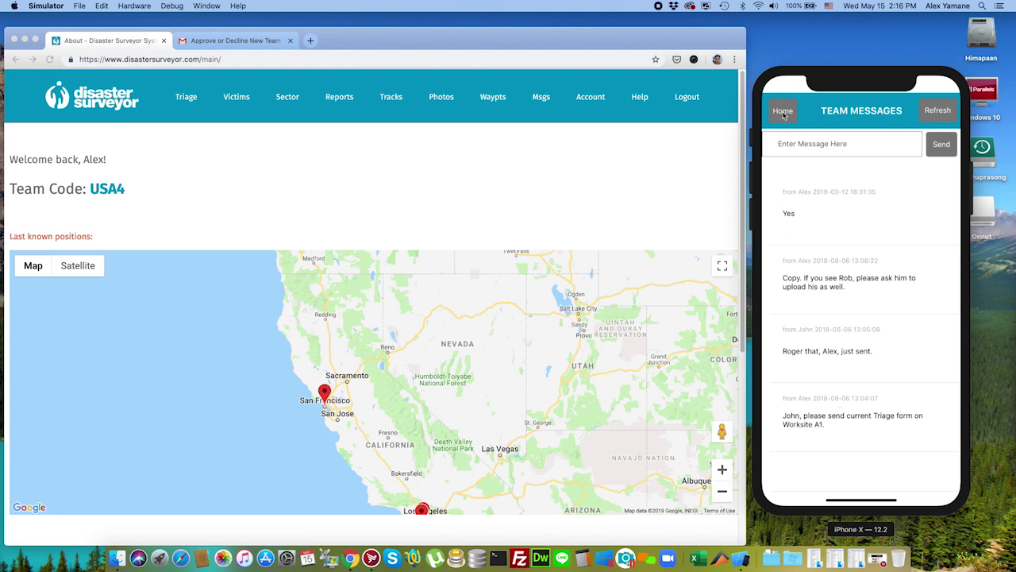
click(783, 113)
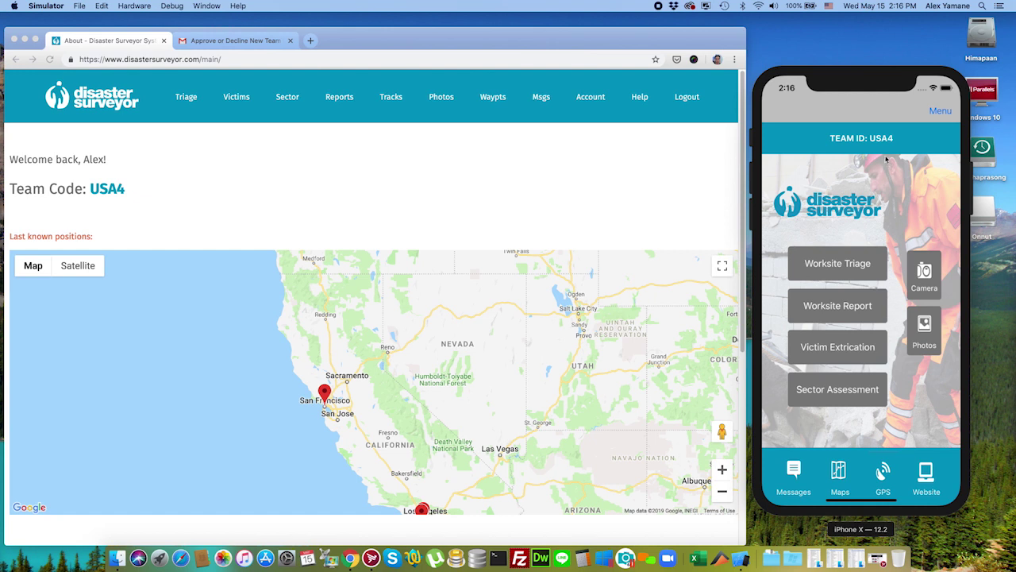
click(880, 141)
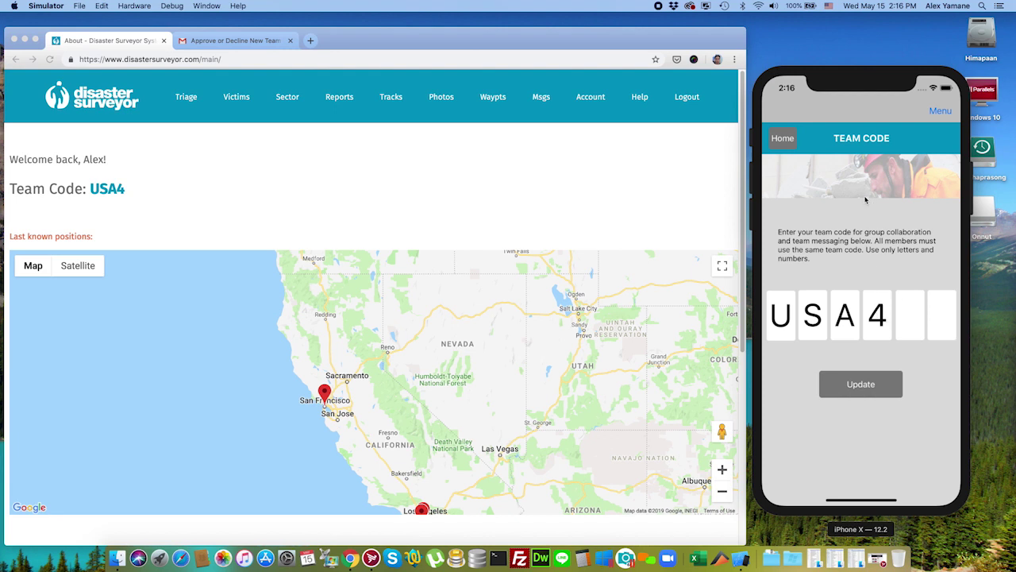
Step: Recheck the team code via Menu > Team code, return Home, then focus the browser
click(783, 138)
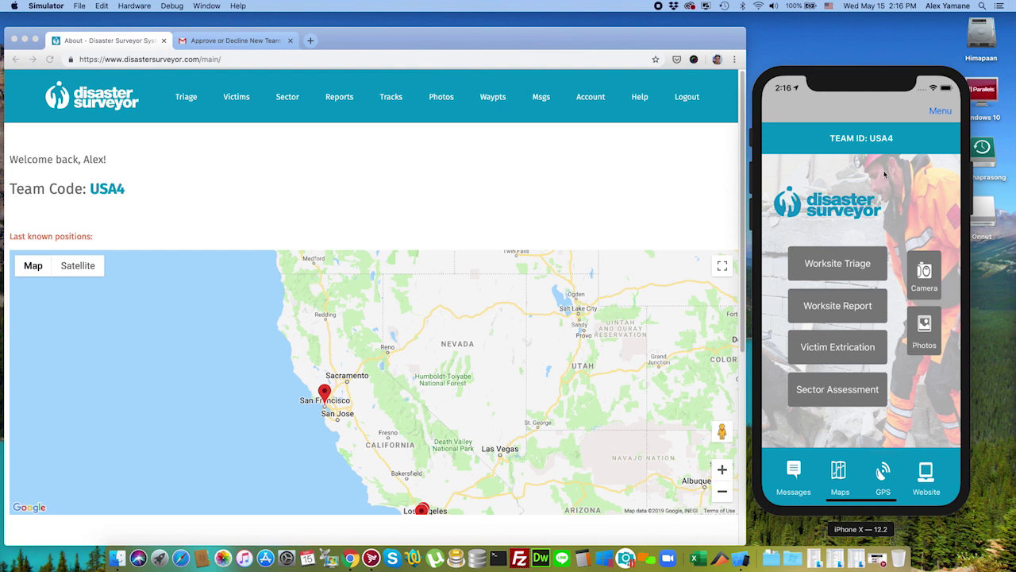
click(940, 112)
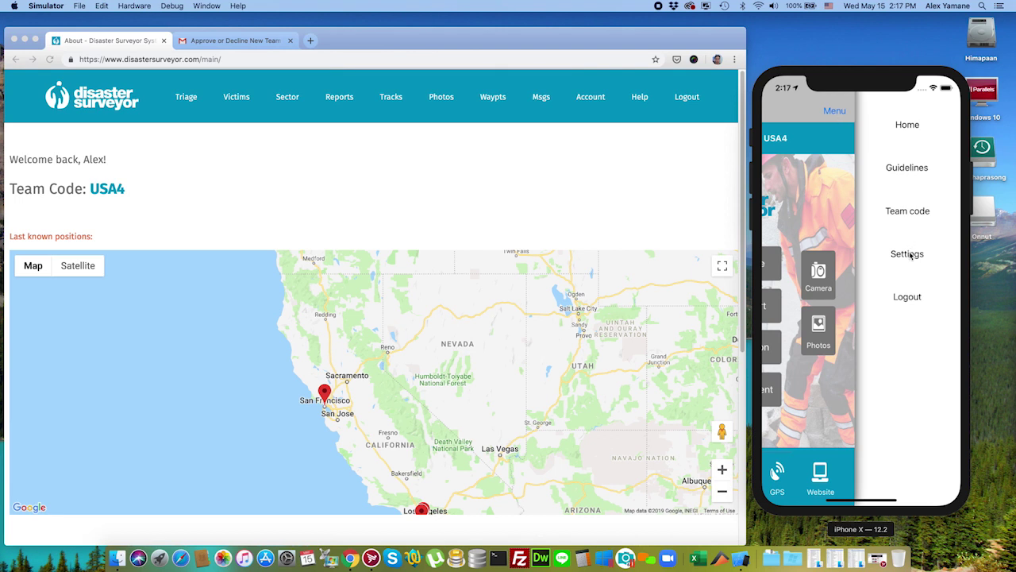
click(922, 213)
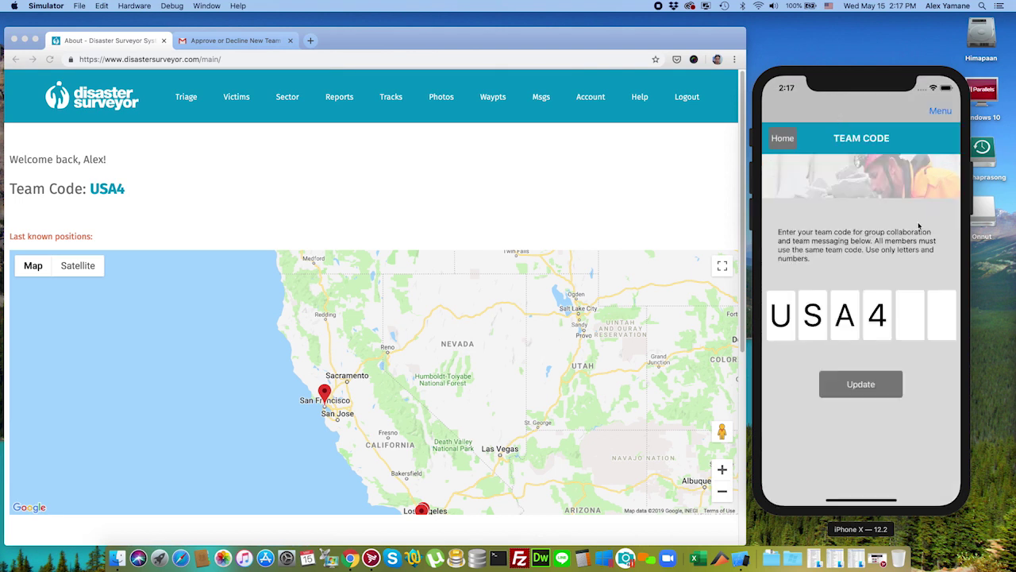
click(782, 139)
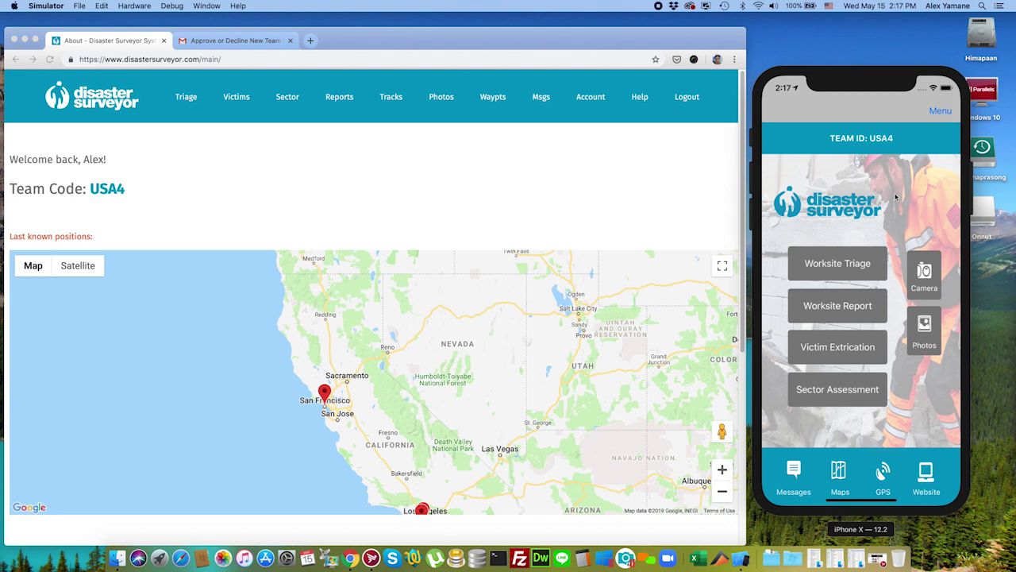
click(555, 184)
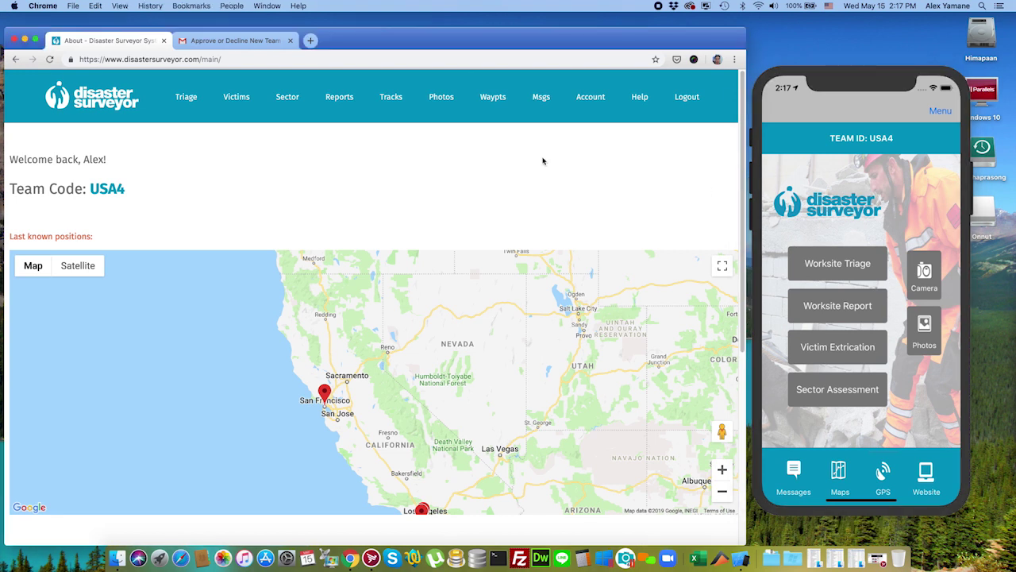
Step: Open the Account settings page and scroll through the USA4 team member list
click(591, 97)
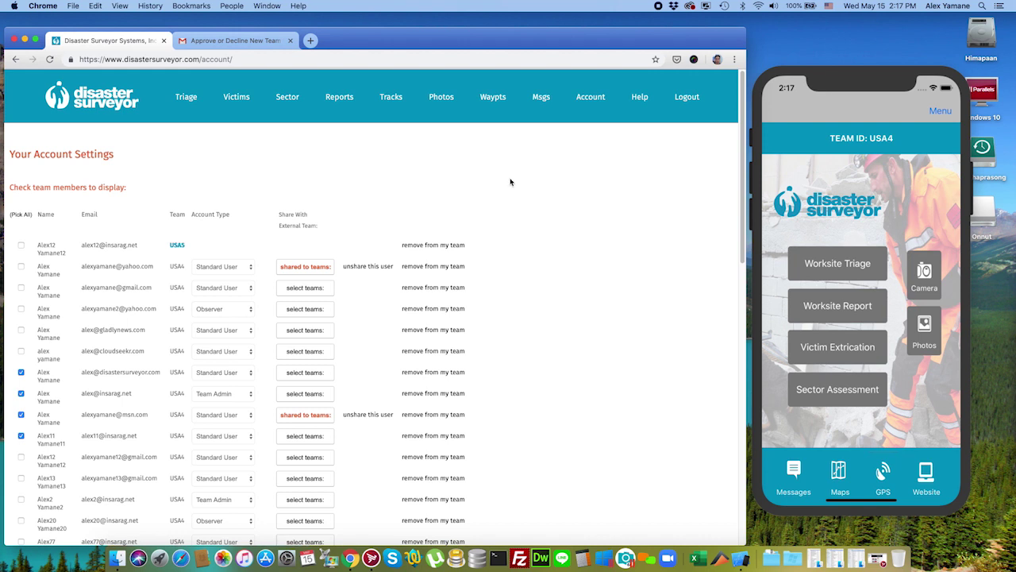
mouse_move(742, 192)
mouse_down()
mouse_move(745, 233)
mouse_move(741, 204)
mouse_up()
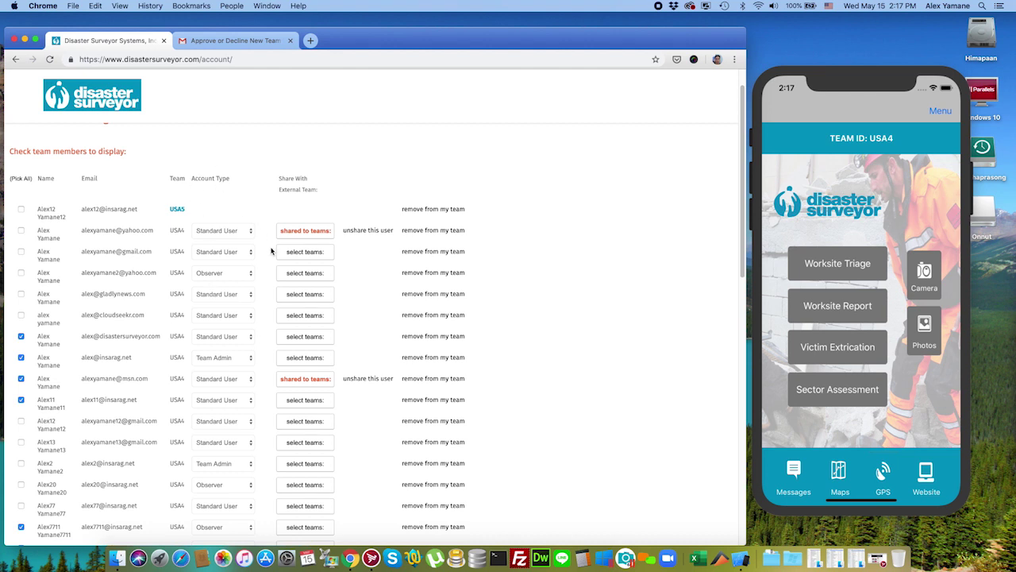
scroll(267, 289, down, 2)
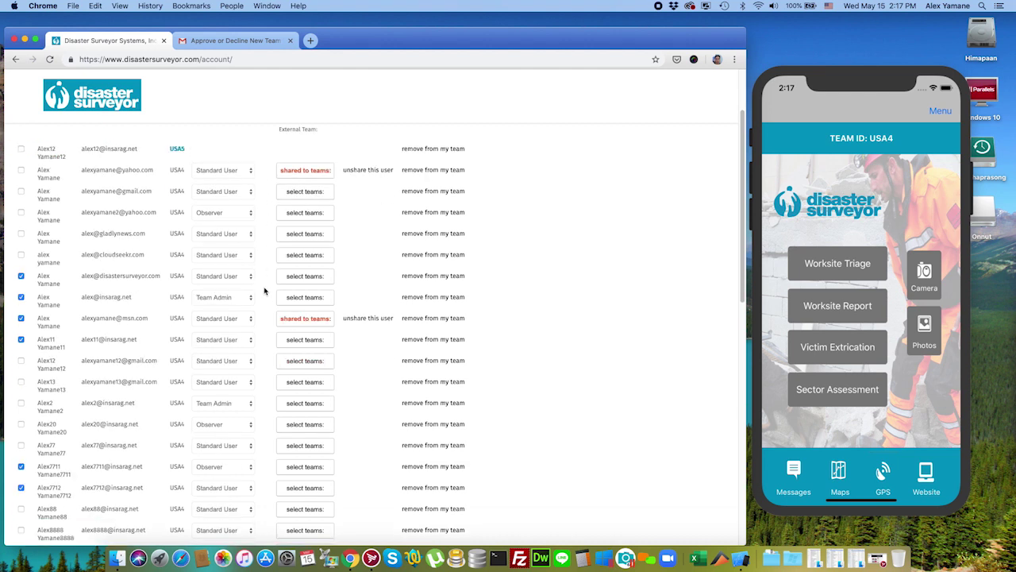
scroll(264, 292, up, 2)
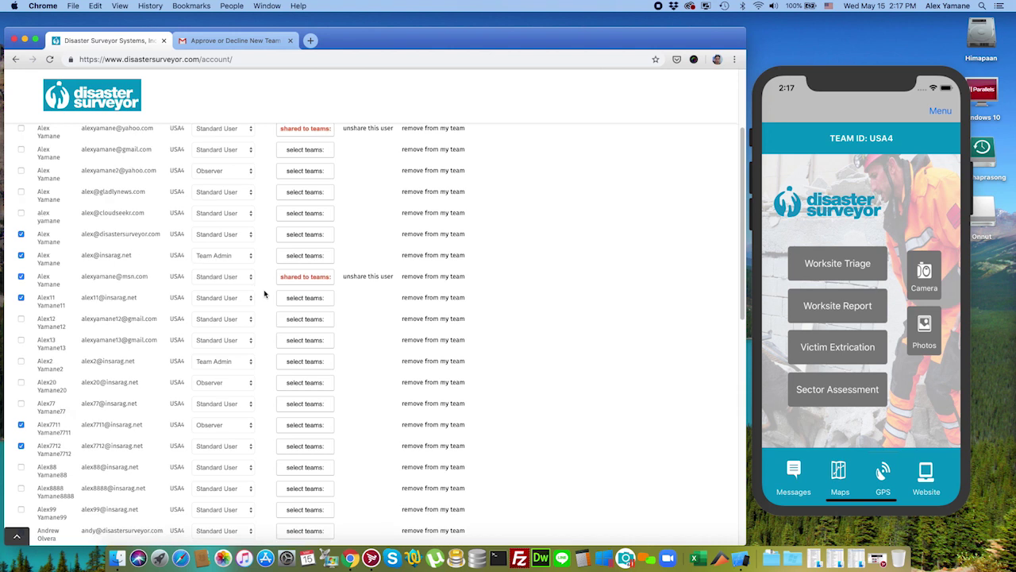
Step: Inspect members' Account Type options, leaving every role, including Team Admin, unchanged
click(246, 338)
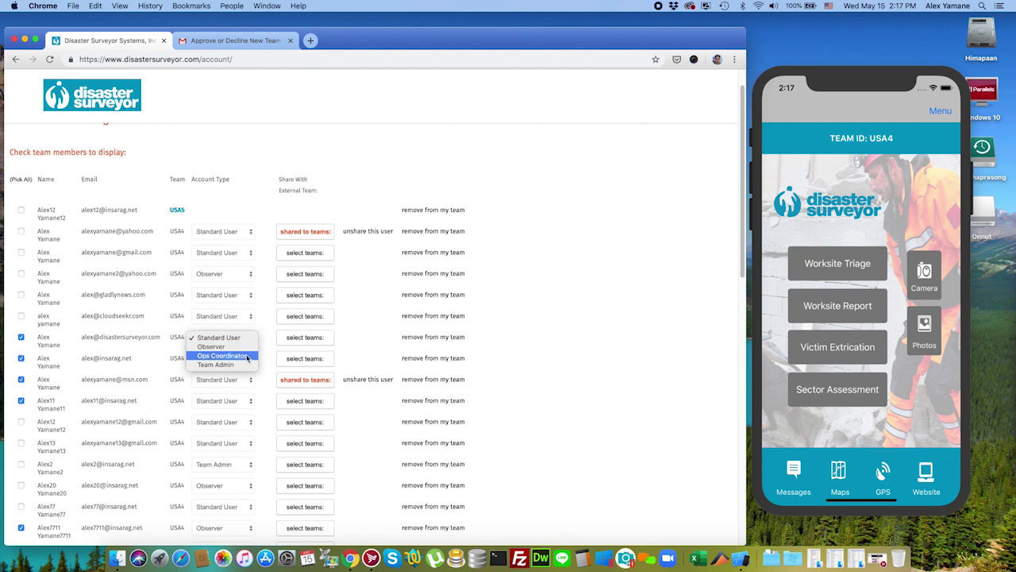
click(250, 364)
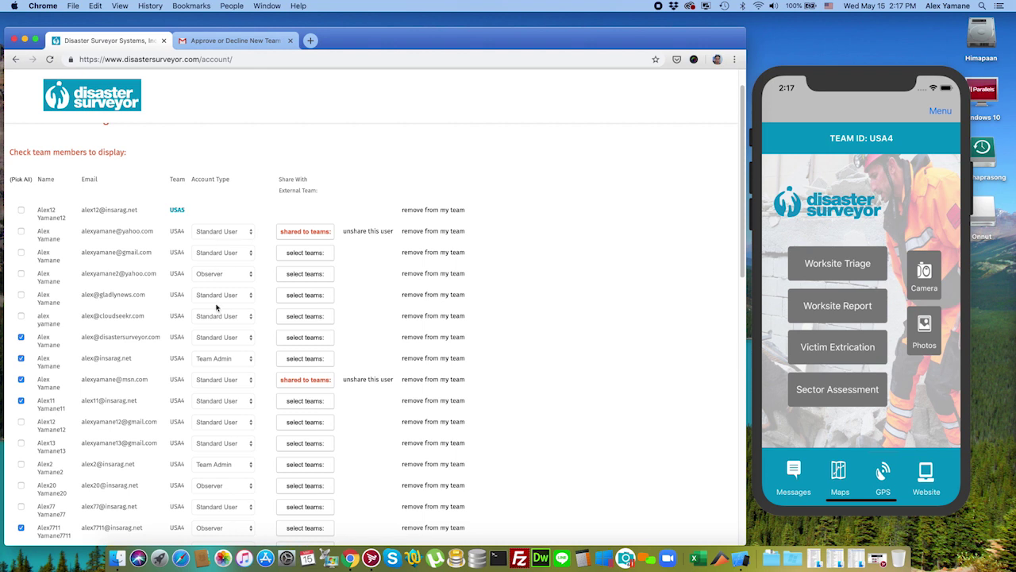
click(250, 359)
click(265, 360)
click(244, 358)
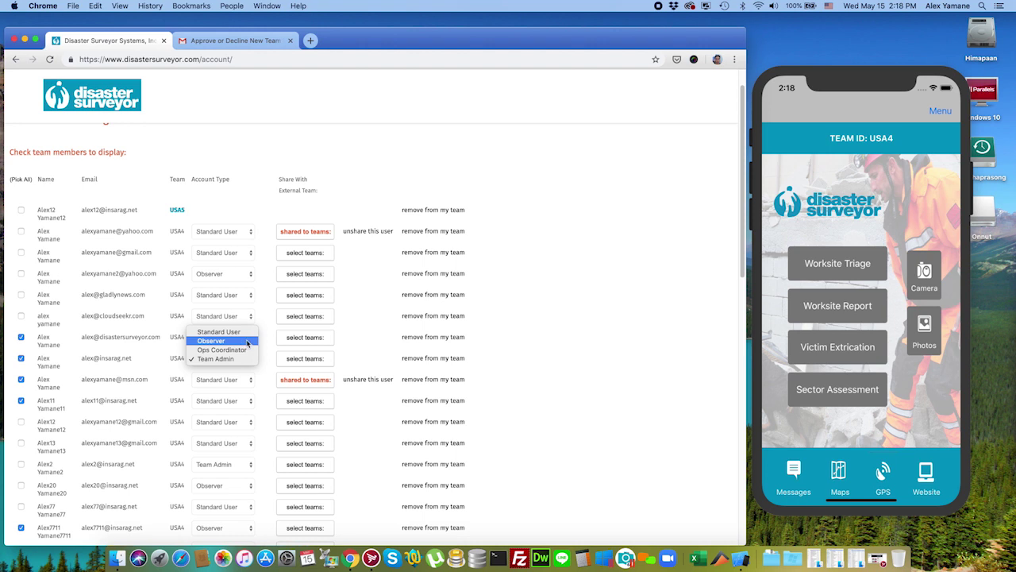
click(267, 346)
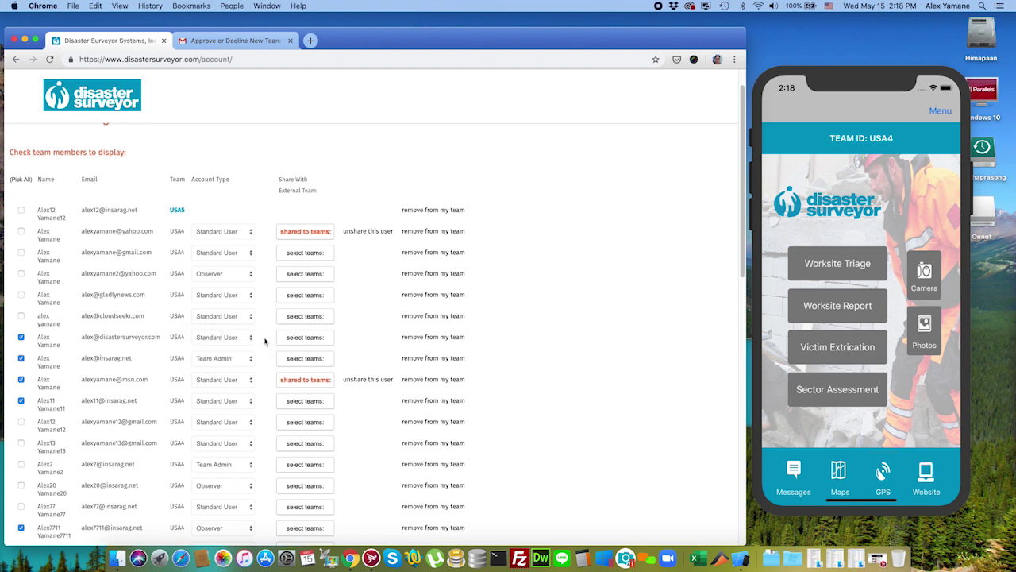
scroll(265, 340, up, 2)
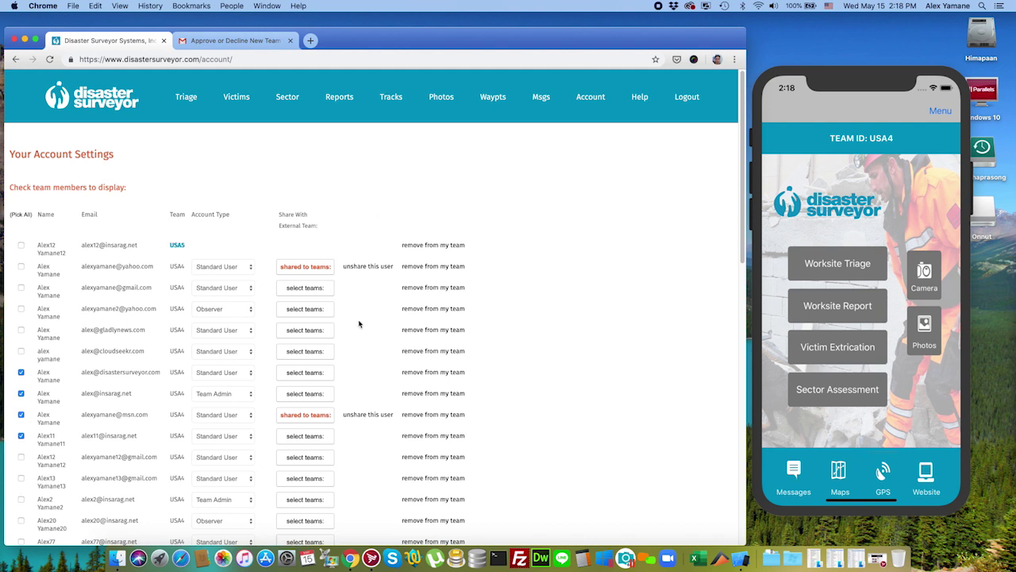
click(249, 415)
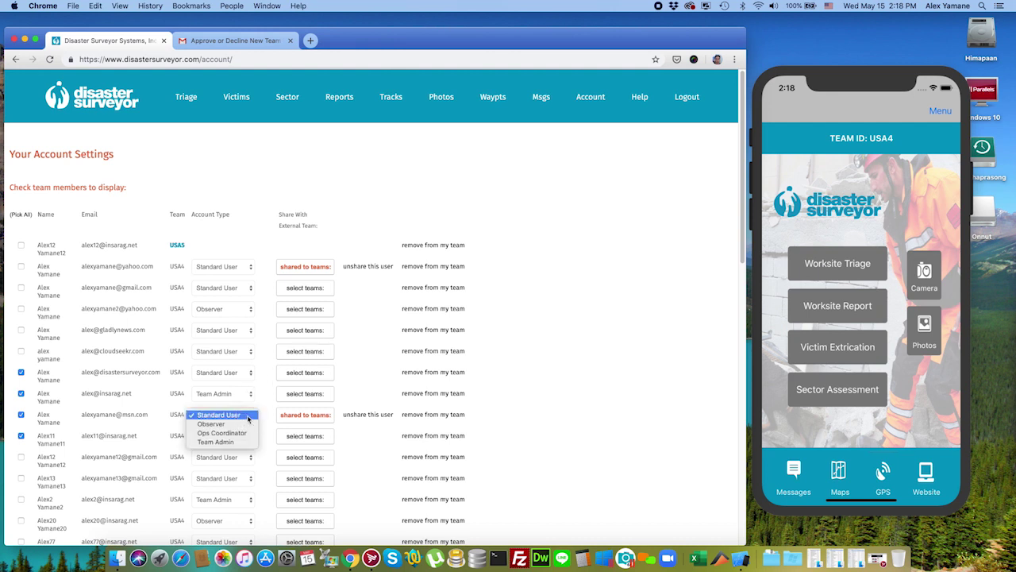
click(266, 411)
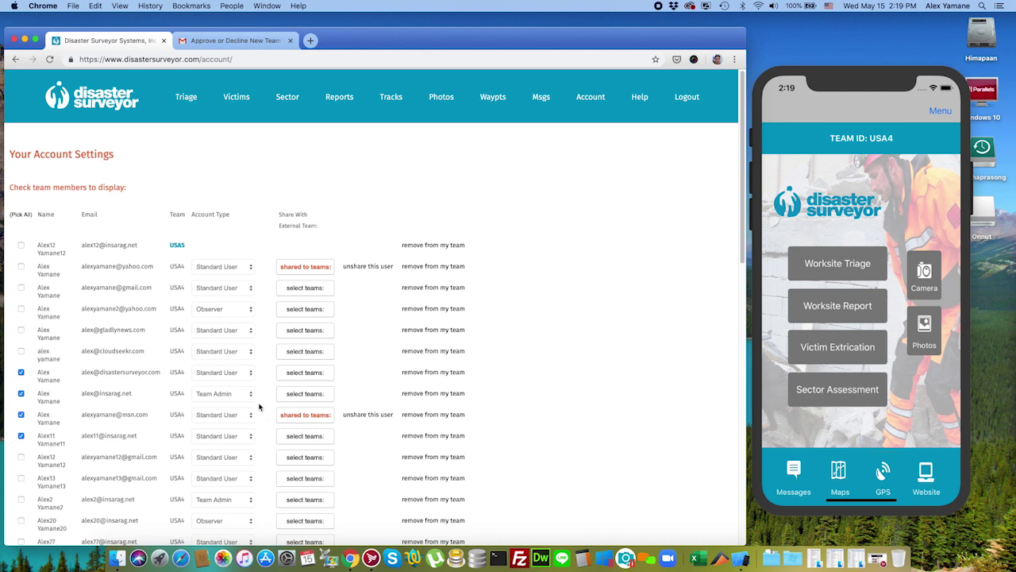
Step: Uncheck a member near the end of the list and save the account profile
scroll(264, 405, down, 5)
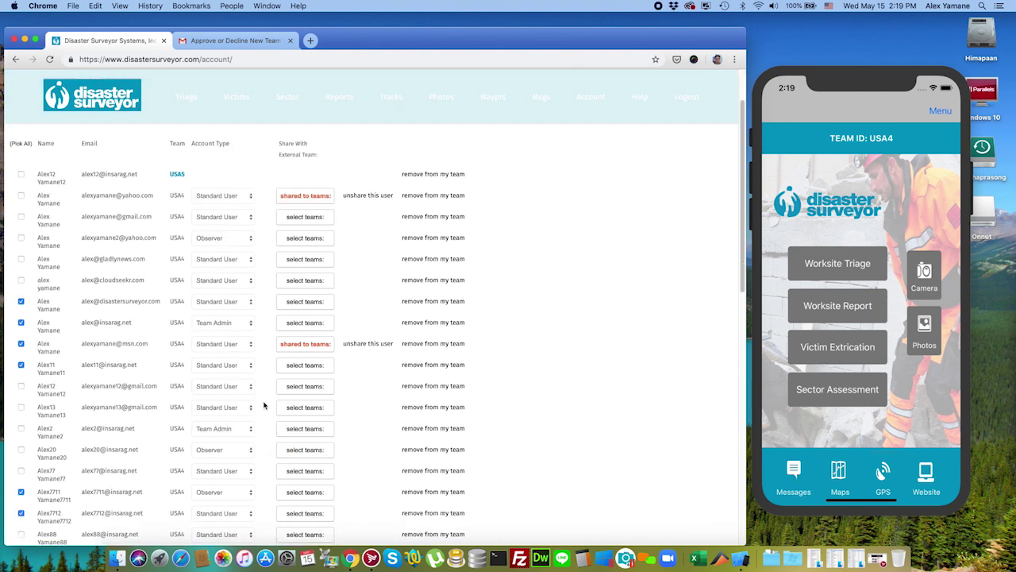
scroll(265, 405, up, 5)
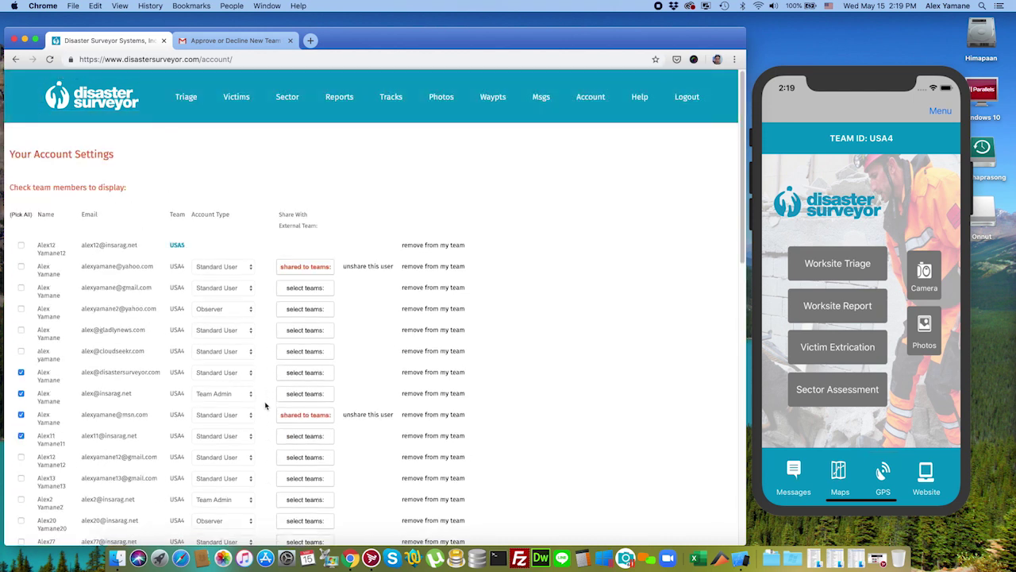
scroll(268, 396, down, 3)
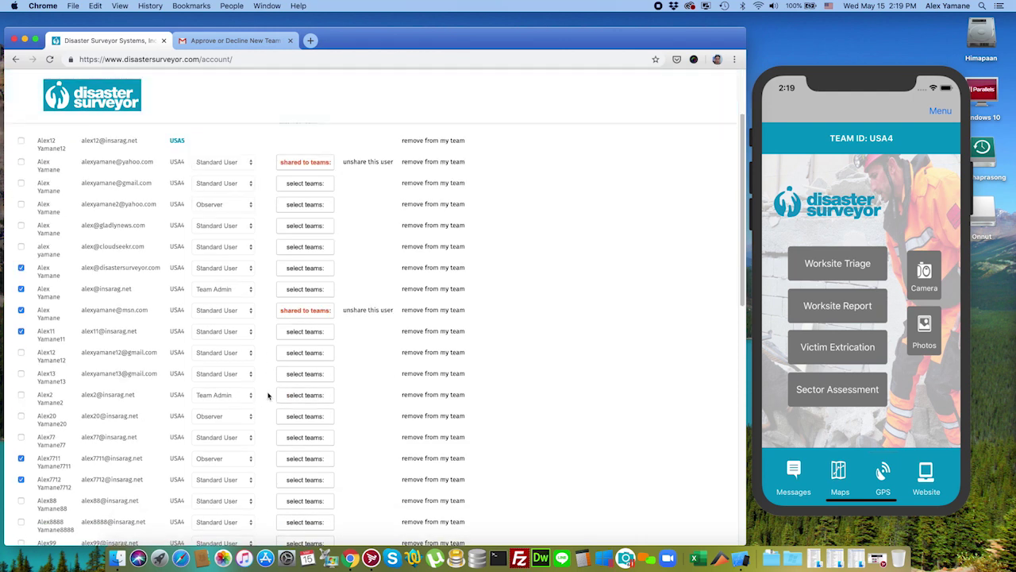
scroll(267, 395, down, 3)
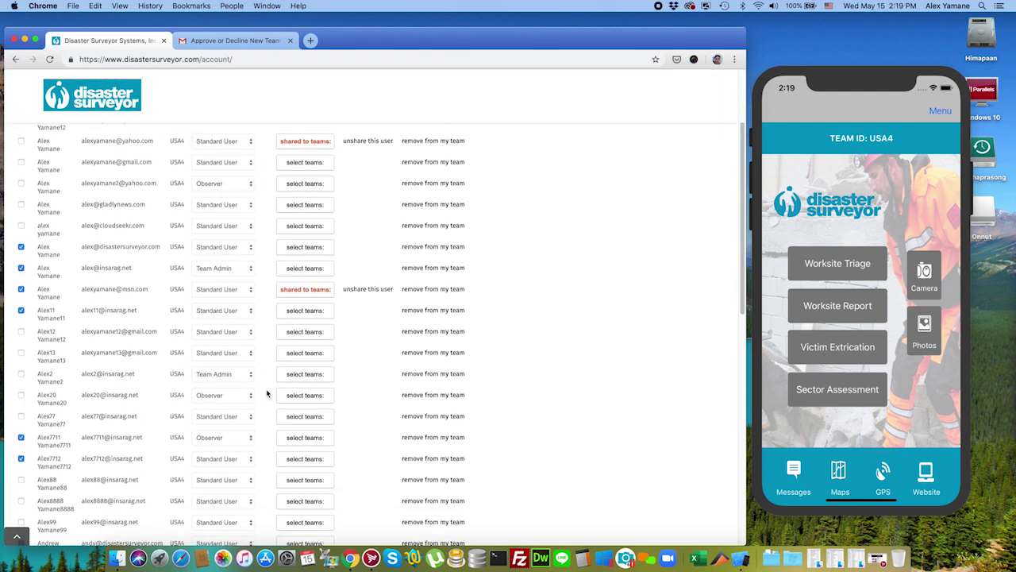
scroll(267, 393, up, 2)
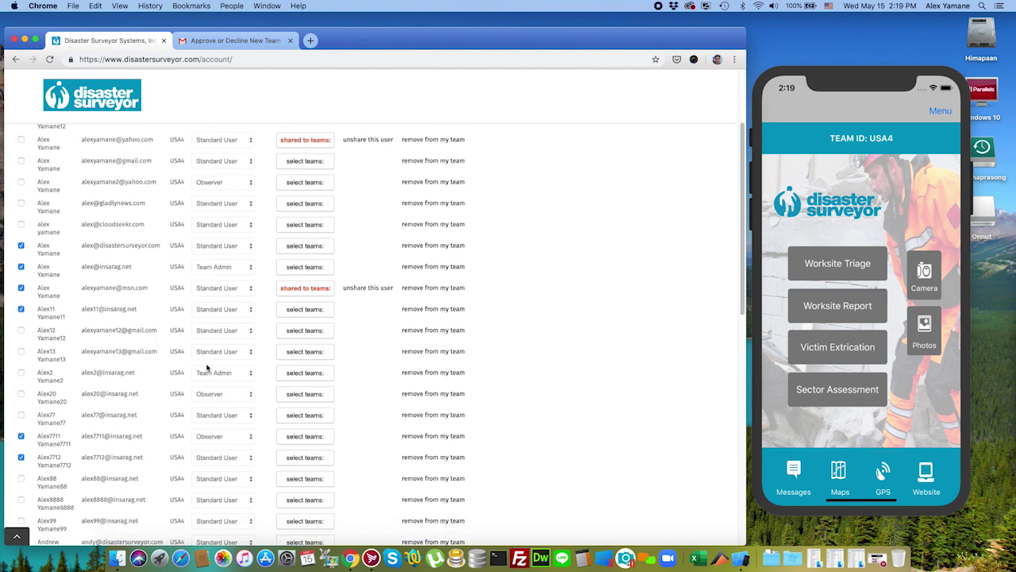
scroll(17, 243, up, 3)
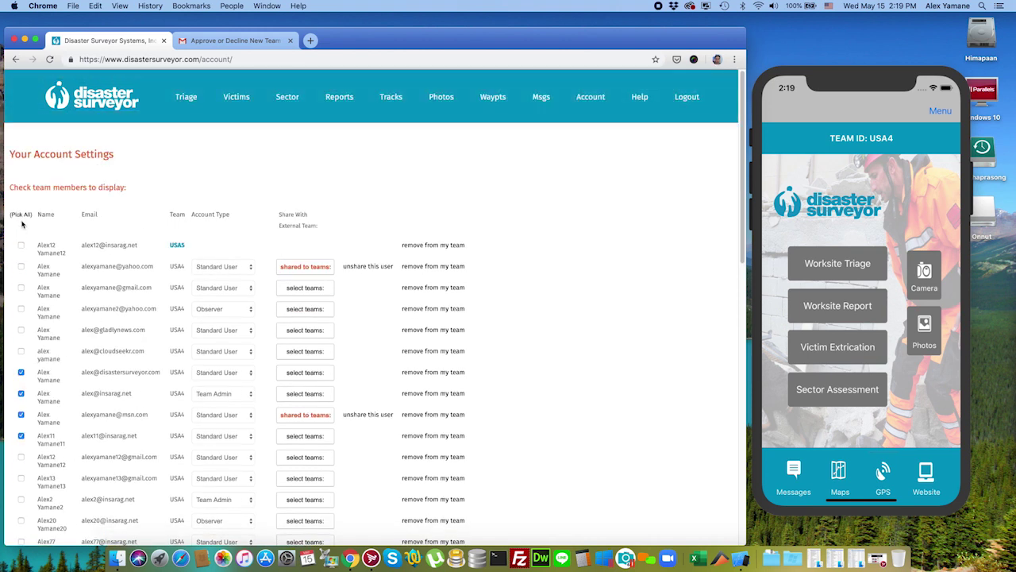
scroll(23, 323, down, 1)
scroll(23, 323, down, 4)
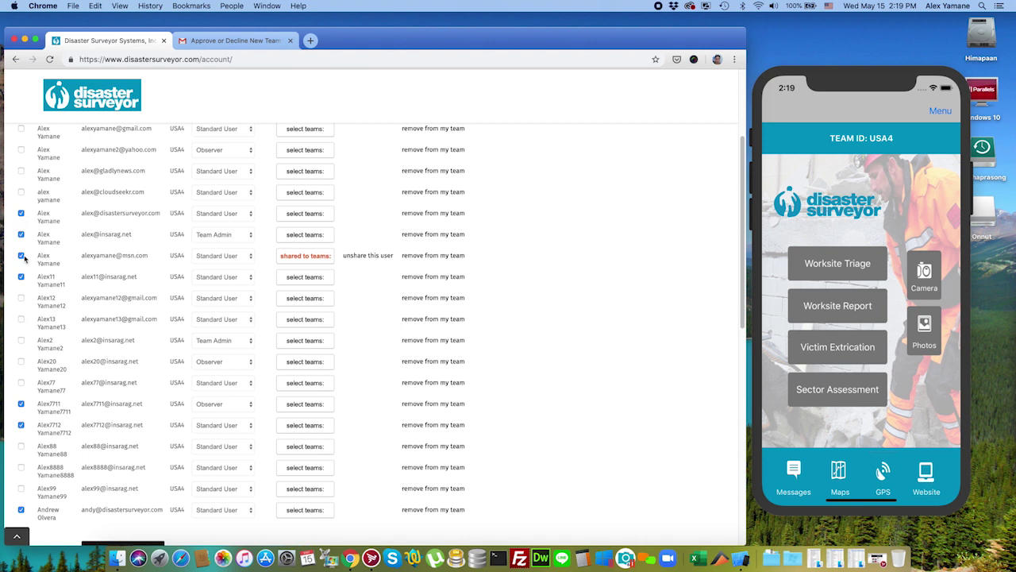
scroll(24, 273, down, 1)
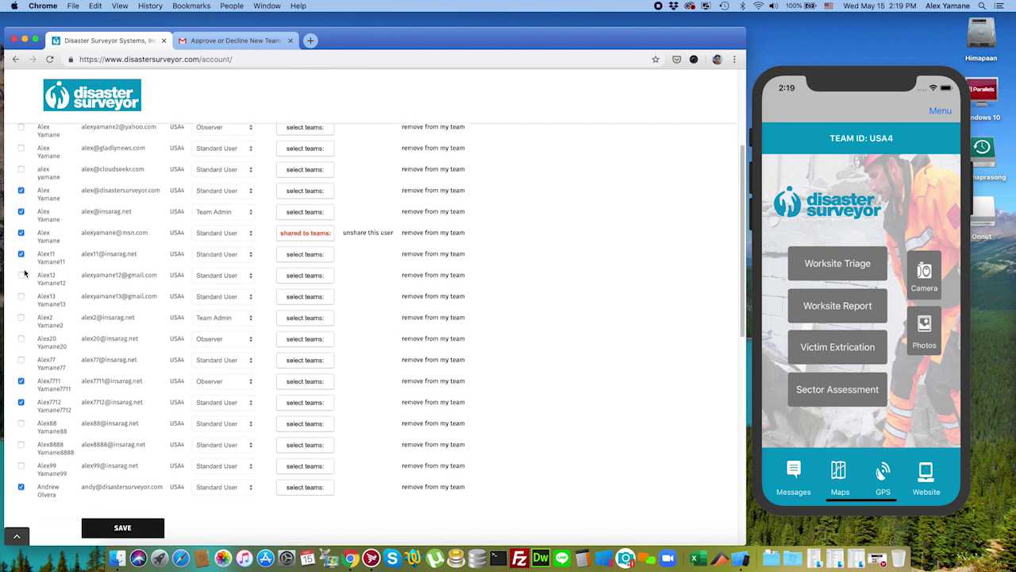
scroll(23, 273, down, 1)
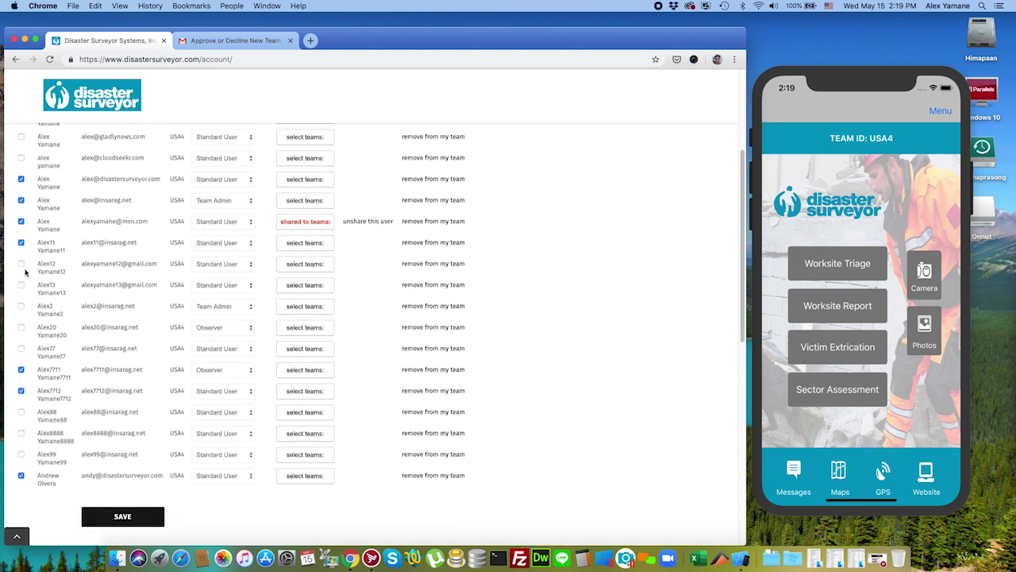
click(21, 390)
click(123, 516)
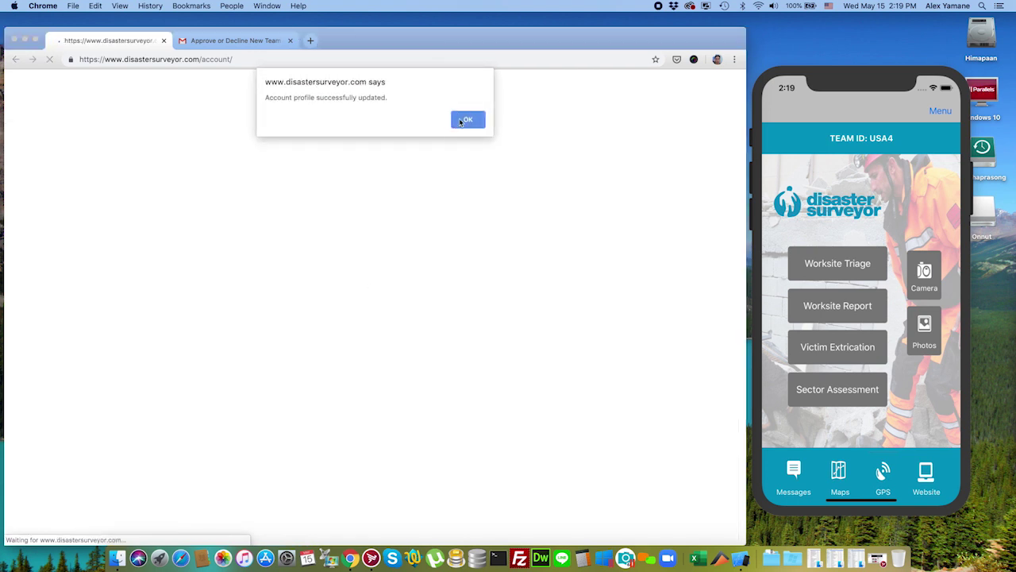
Step: Dismiss the update confirmation and return to the top of the website's main page
key(Return)
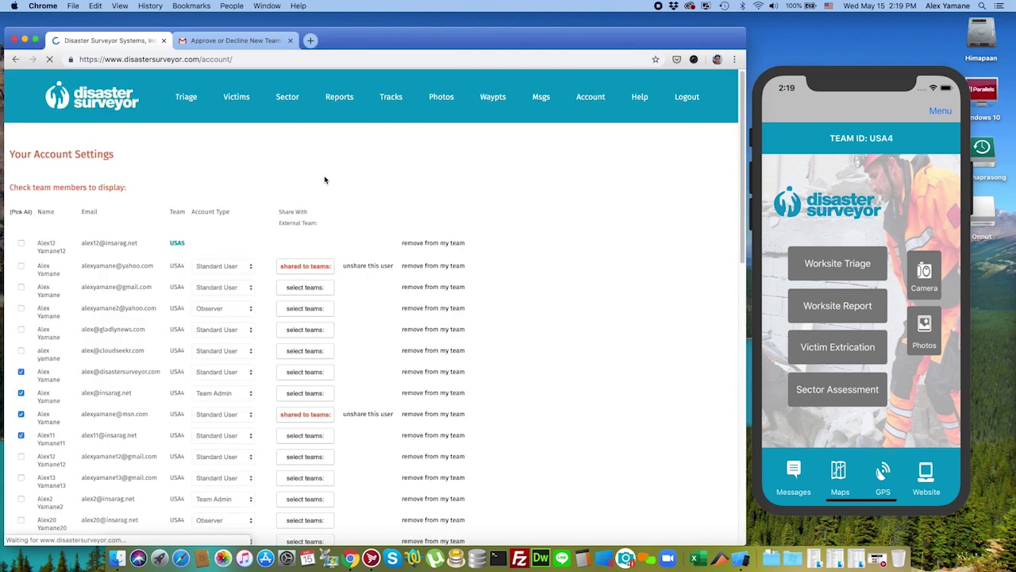
click(125, 103)
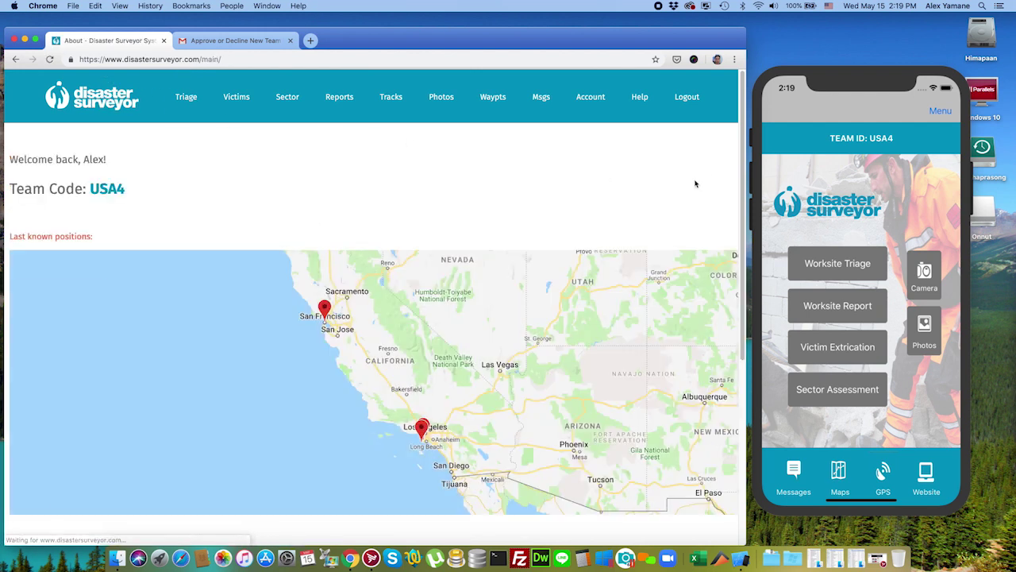
drag(745, 148, 753, 277)
scroll(753, 277, up, 1)
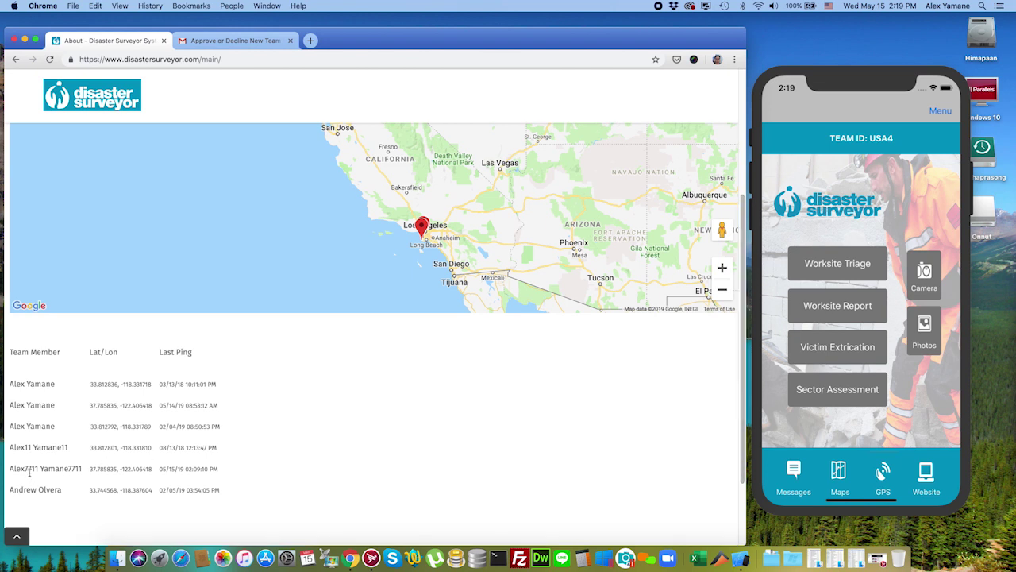
scroll(288, 367, up, 5)
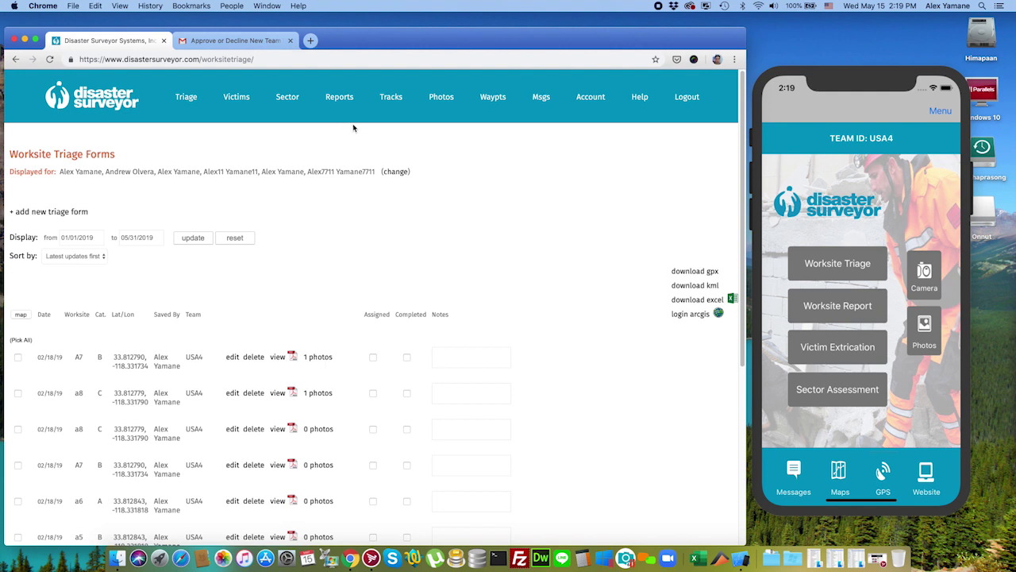
Step: Scroll through the USA4 triage forms list, then go to the account settings page
scroll(347, 223, down, 5)
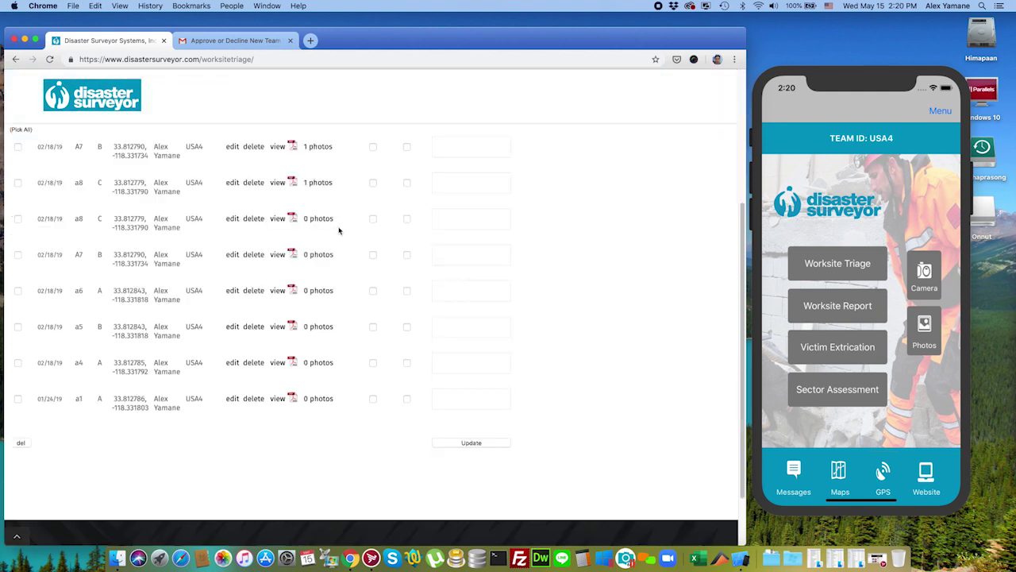
scroll(339, 229, up, 5)
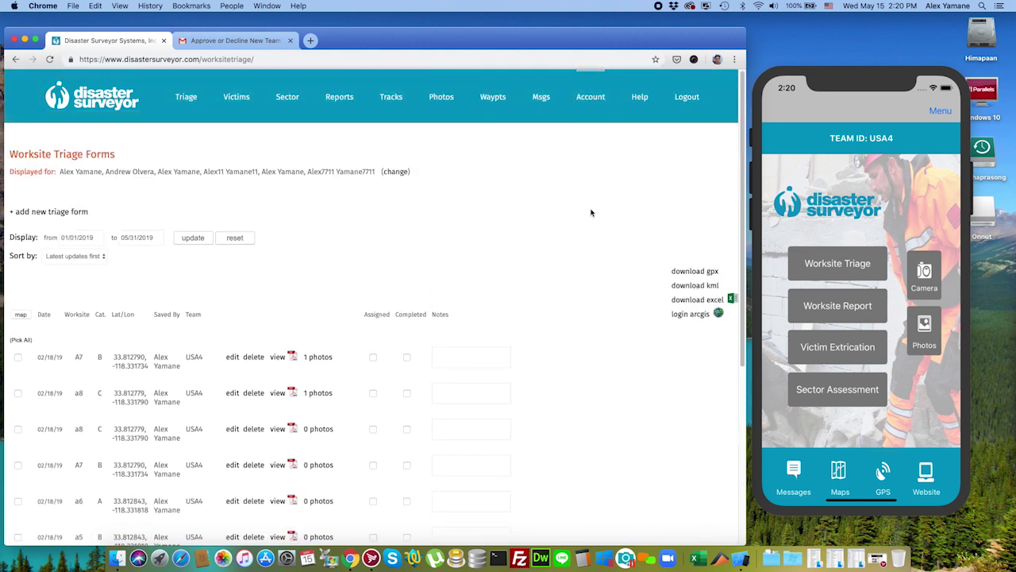
click(589, 97)
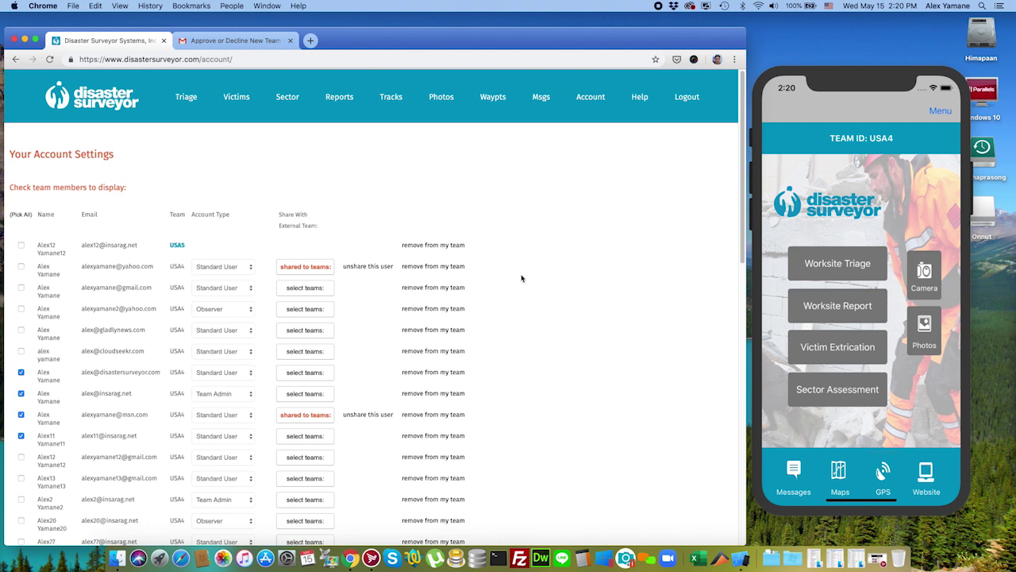
Step: Tick USA5 in the new member's team checklist and save the account profile
scroll(472, 330, down, 1)
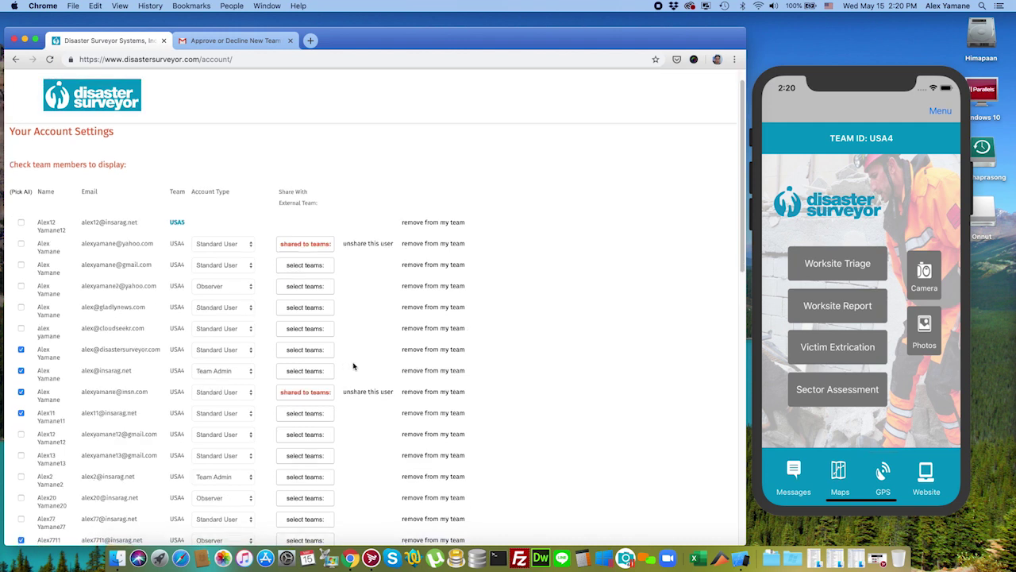
scroll(342, 416, down, 5)
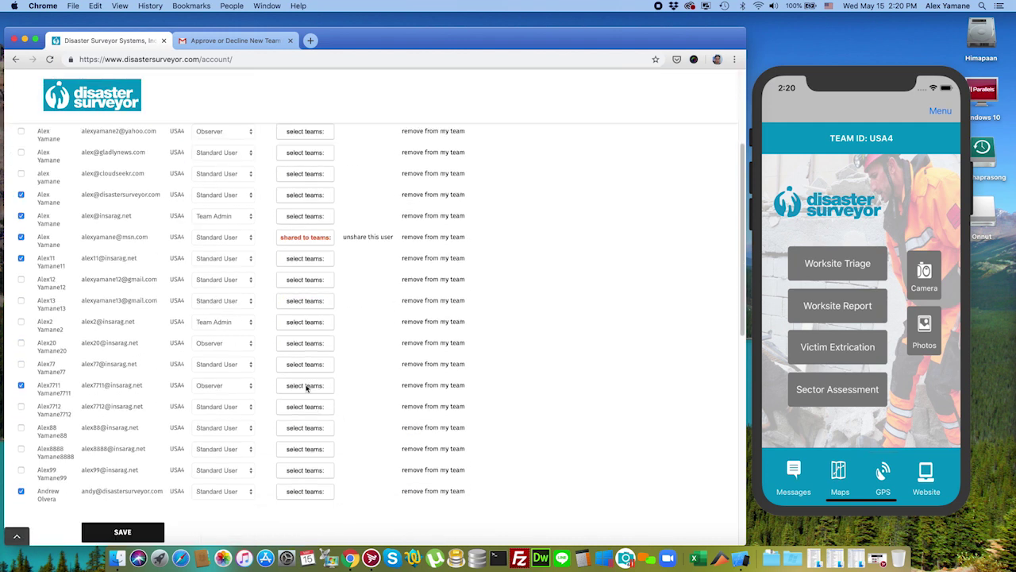
click(312, 386)
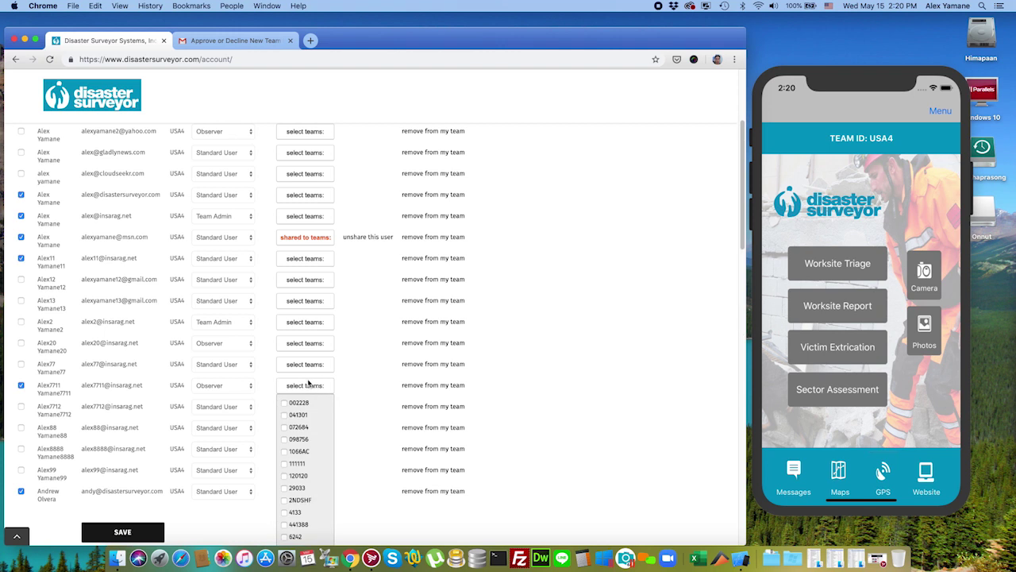
scroll(309, 386, down, 15)
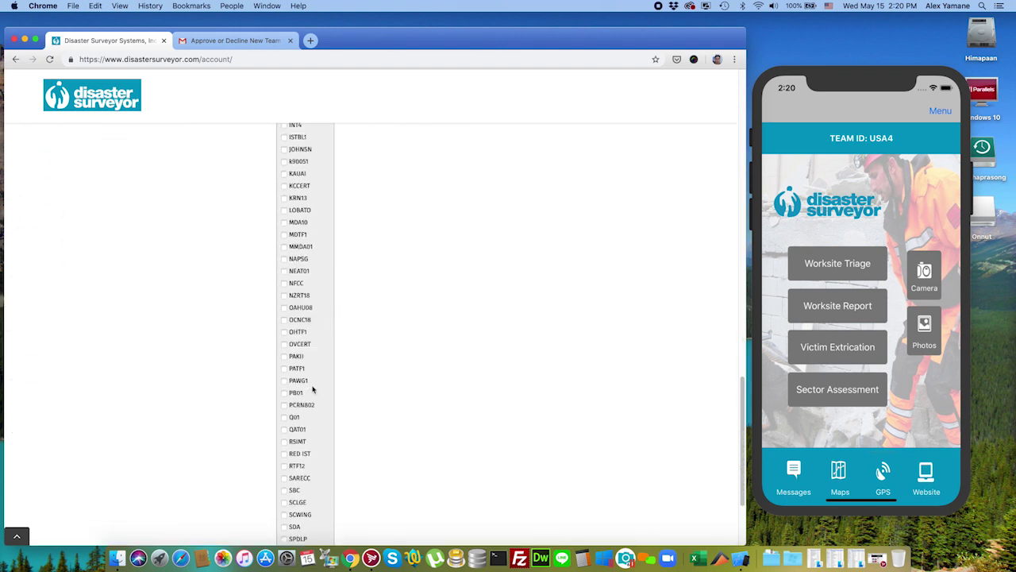
scroll(312, 389, down, 3)
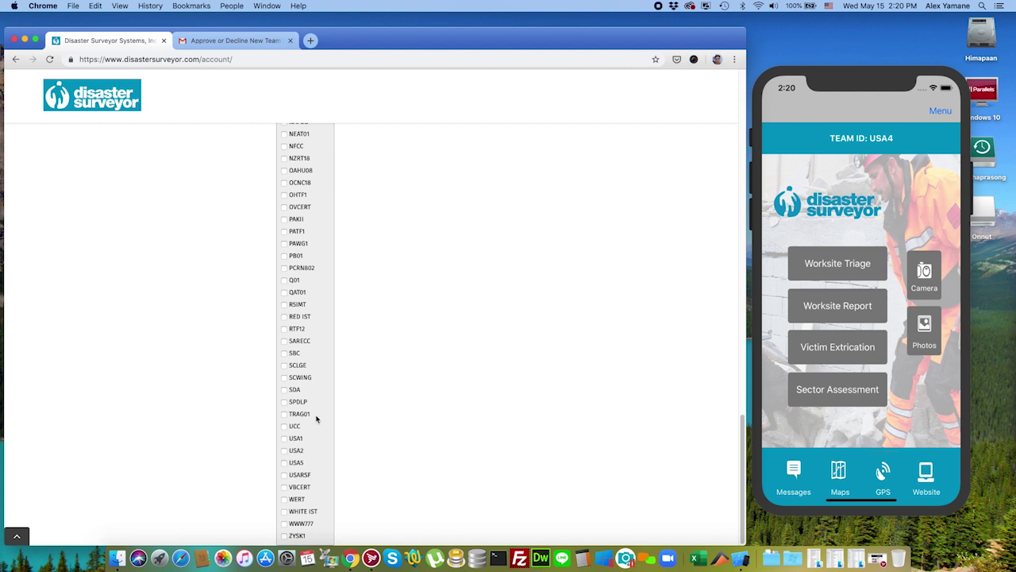
click(284, 463)
scroll(343, 265, up, 15)
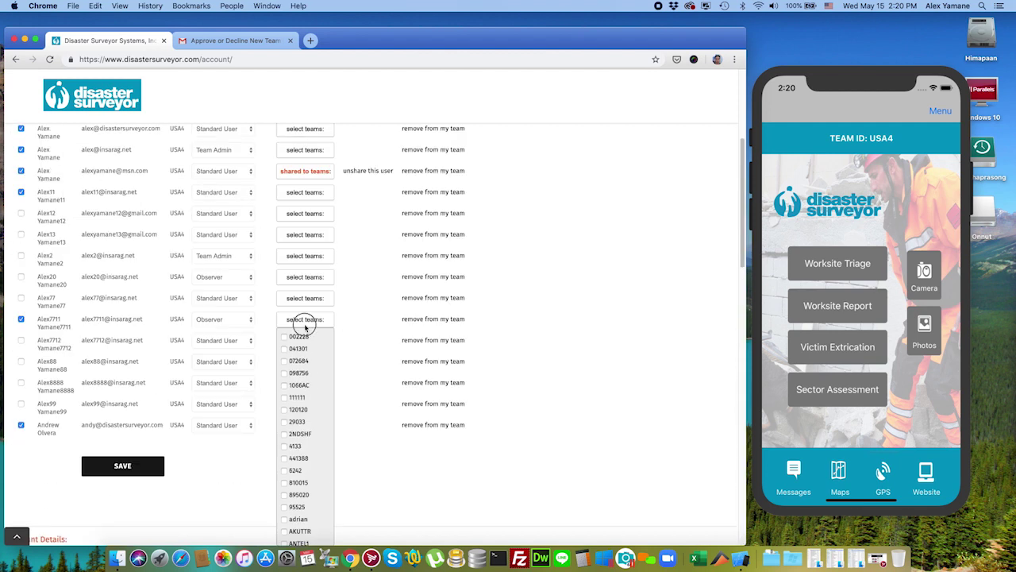
click(308, 321)
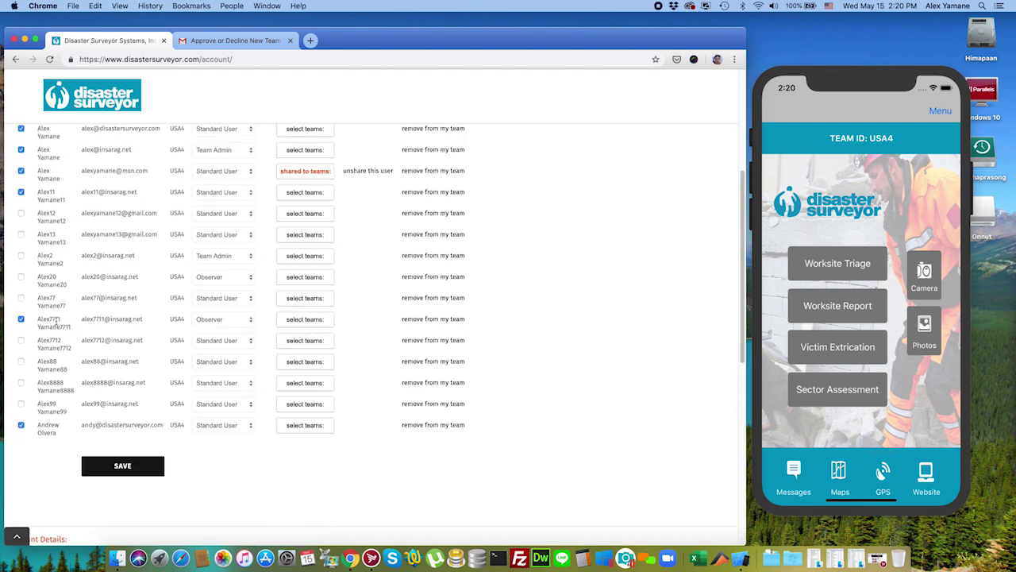
click(119, 467)
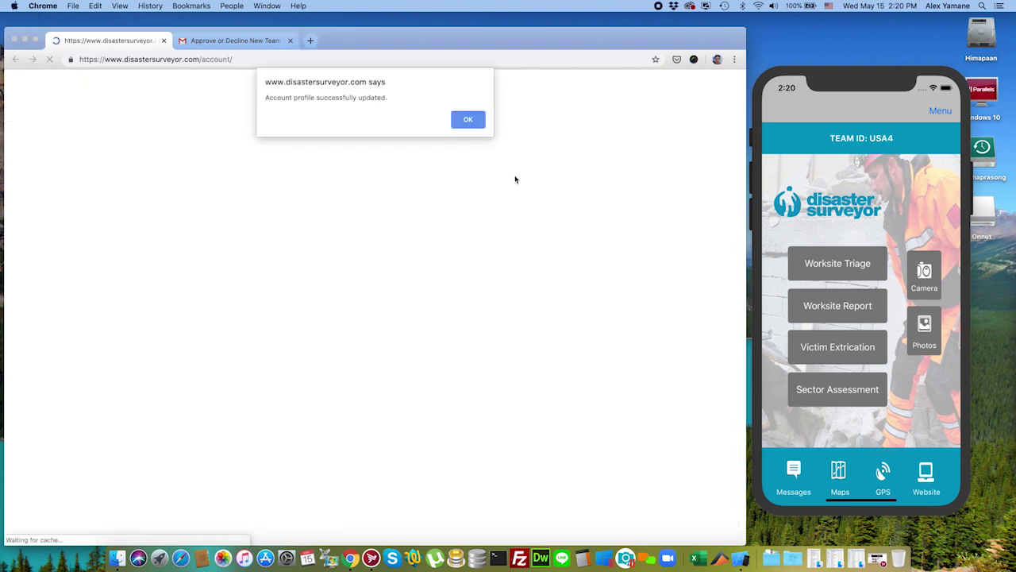
Step: Dismiss the save alert and check which teams the new and other shared members are shared to
key(Return)
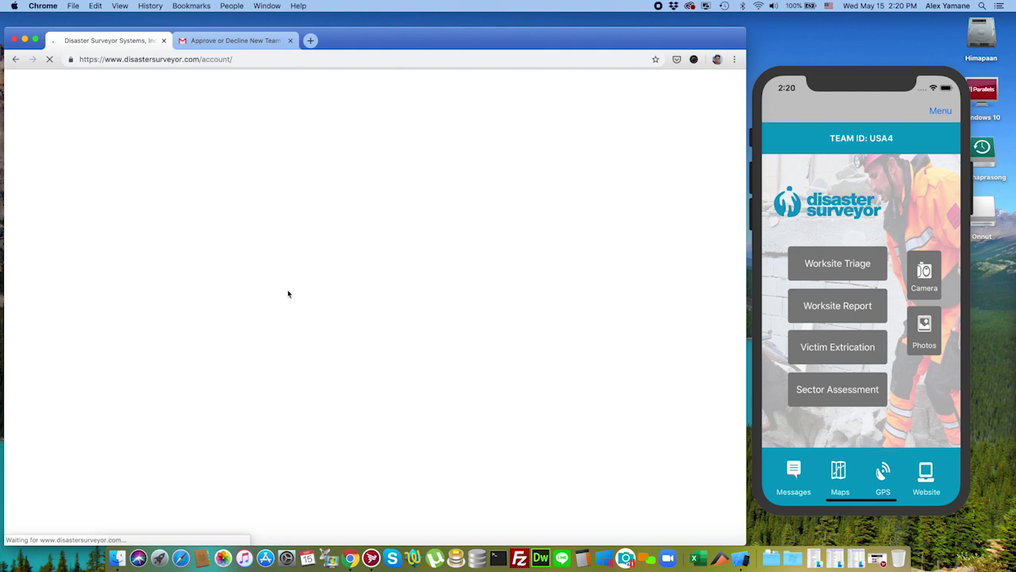
scroll(248, 325, down, 5)
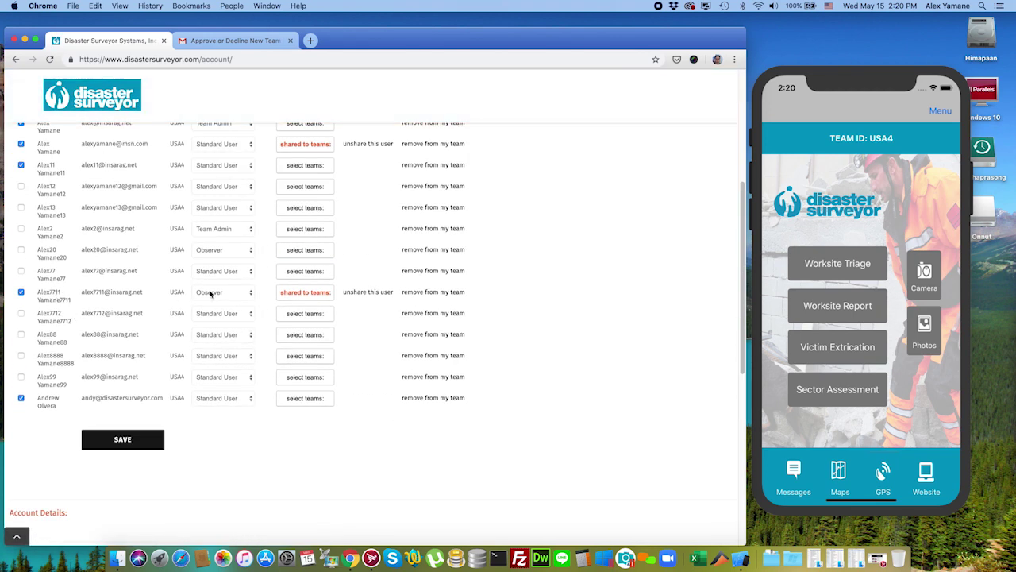
click(328, 292)
scroll(342, 334, down, 20)
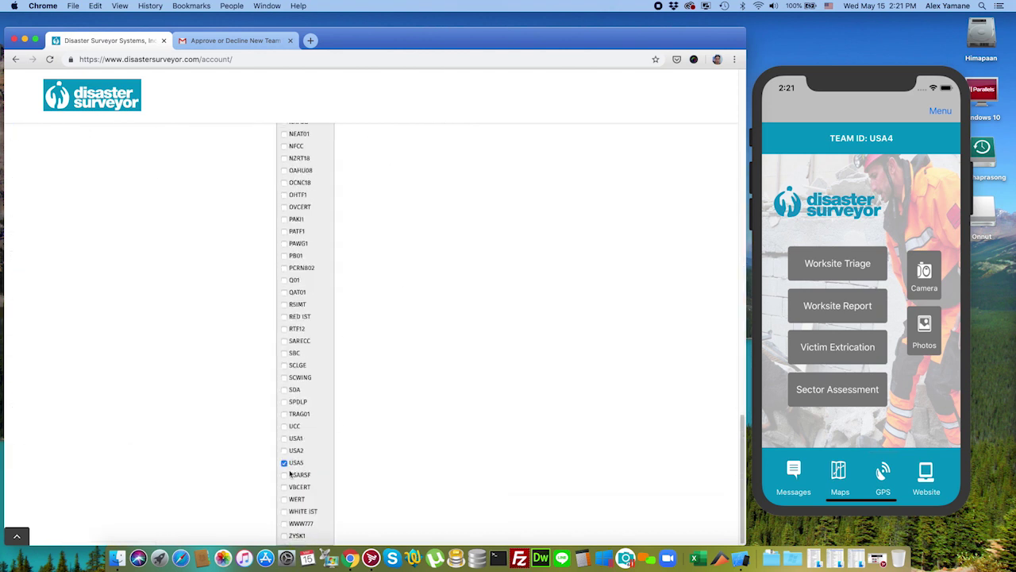
scroll(337, 425, up, 20)
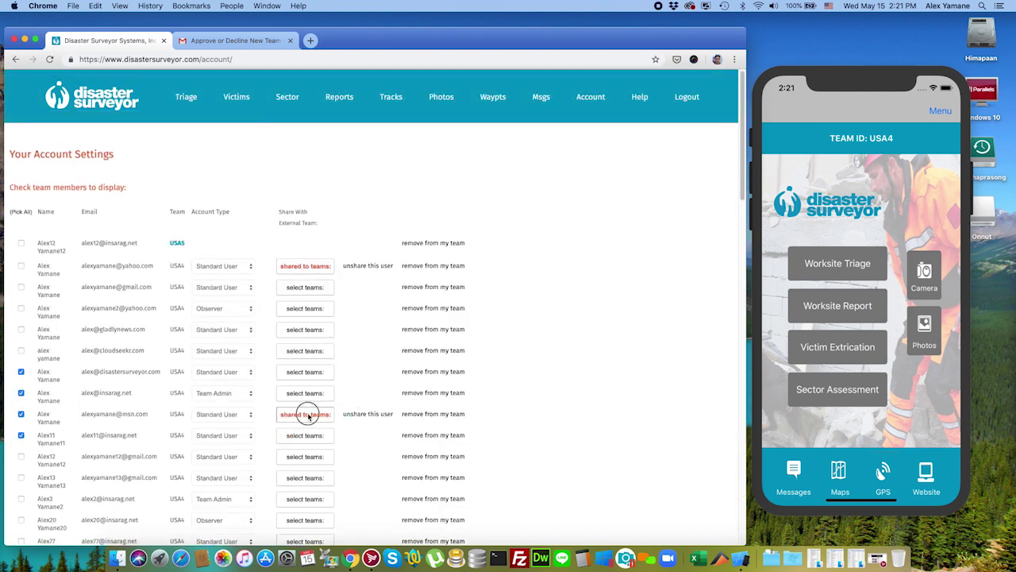
click(307, 413)
click(308, 410)
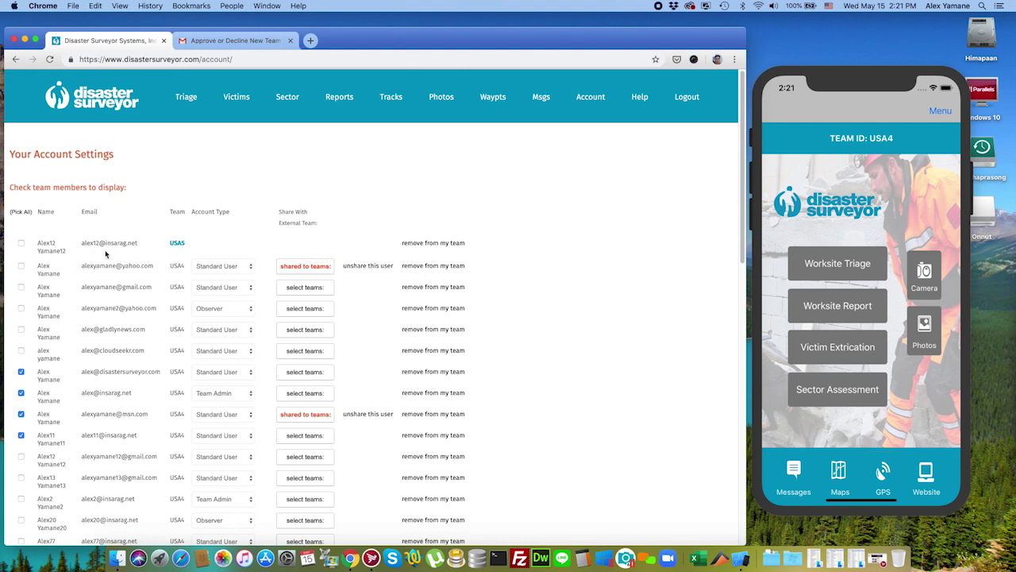
Step: Sign out and sign in to the USA5 account in the International region, then open account settings
click(686, 98)
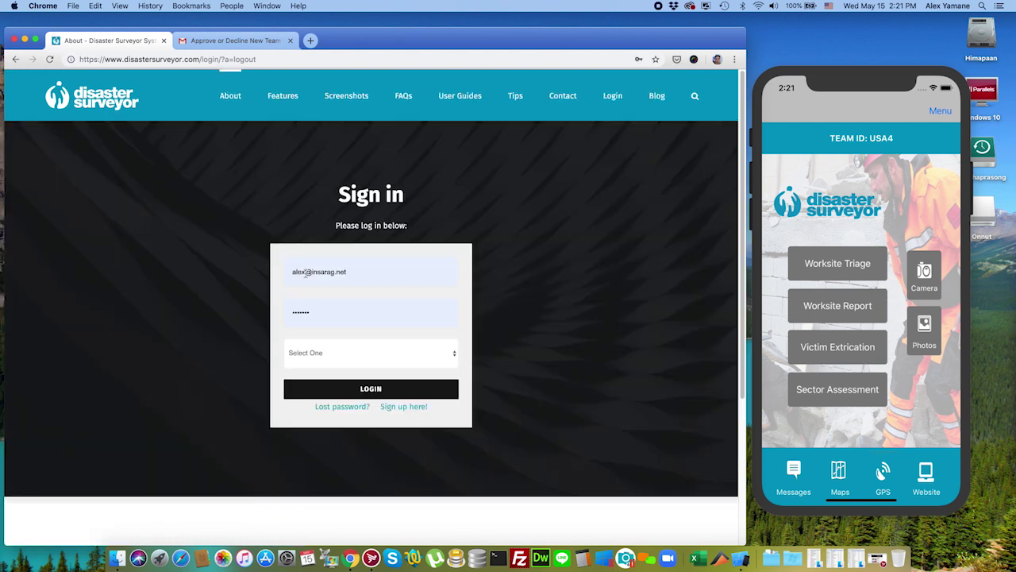
click(304, 271)
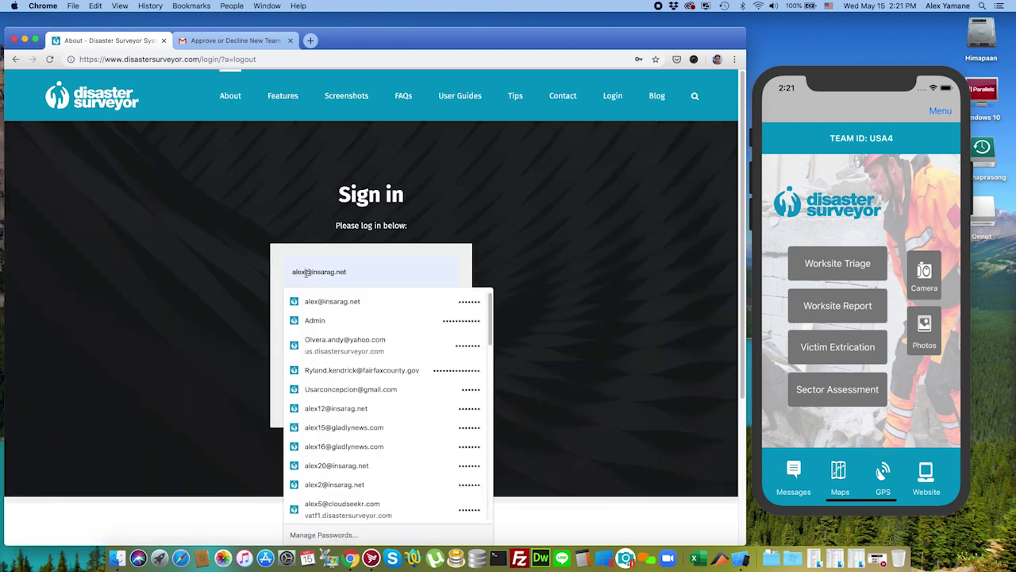
click(509, 233)
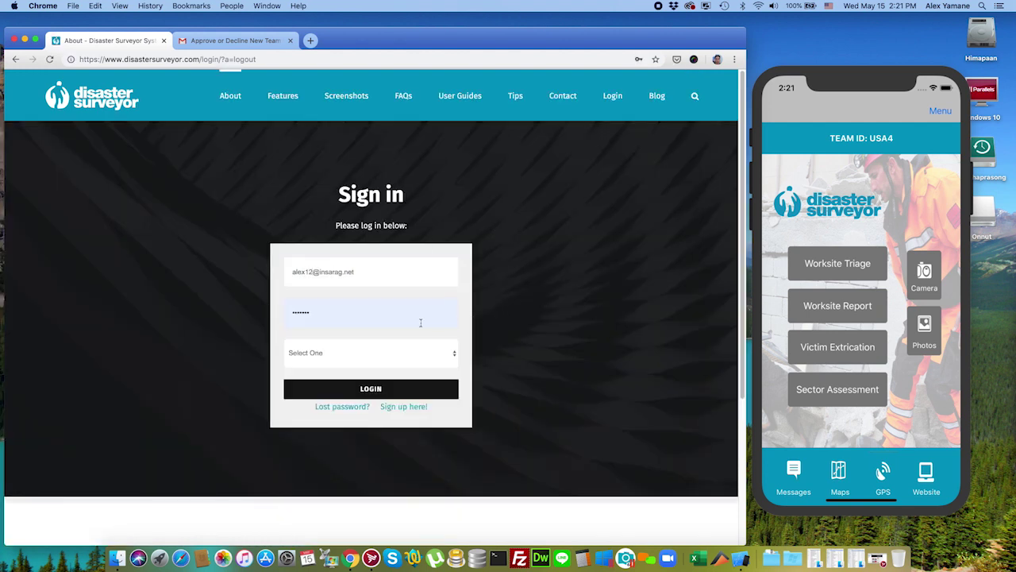
click(393, 352)
click(545, 371)
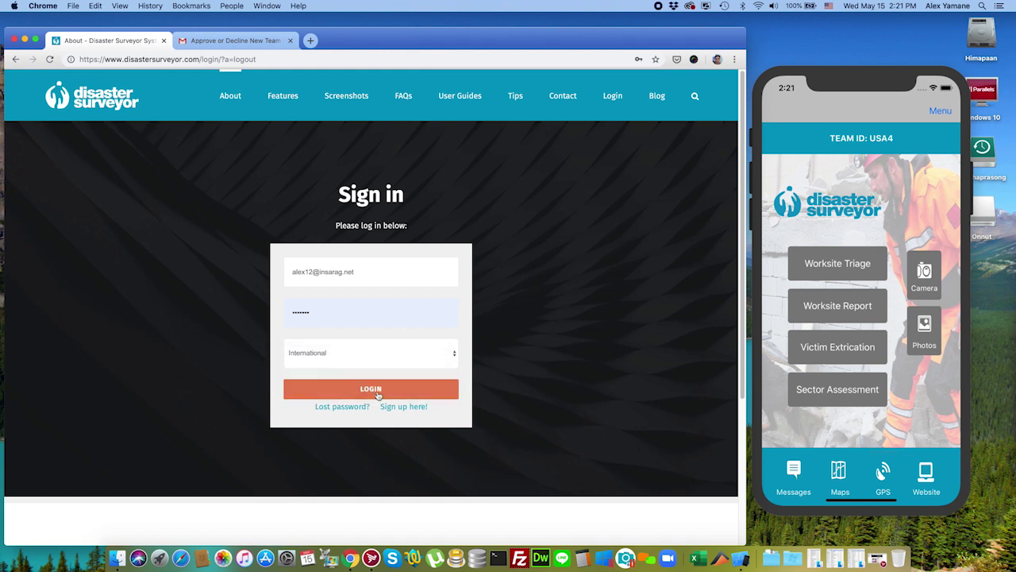
click(437, 388)
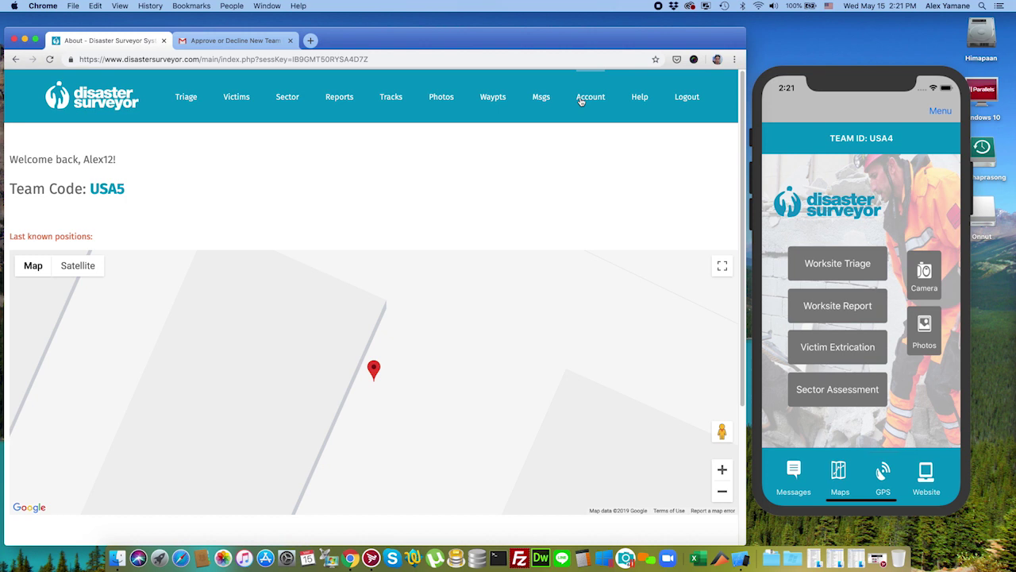
click(580, 99)
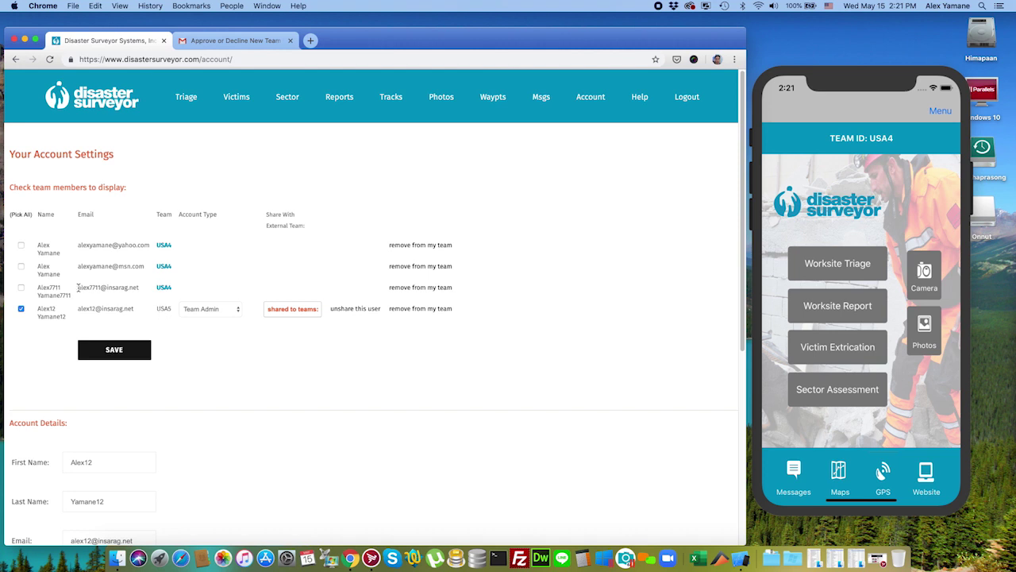
Step: Tick the shared new USA4 member for display in USA5's settings and save
click(26, 288)
click(114, 349)
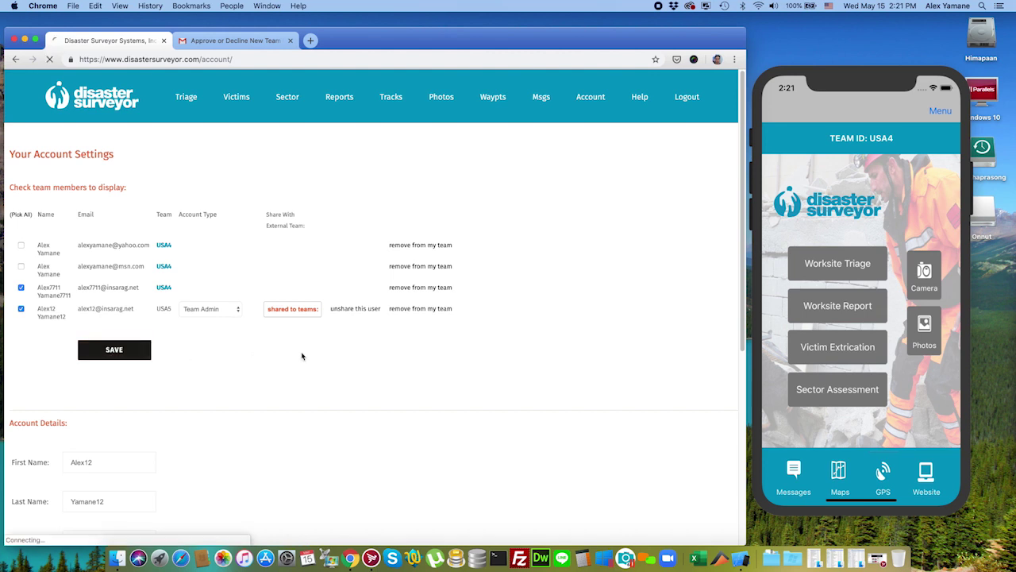
key(Return)
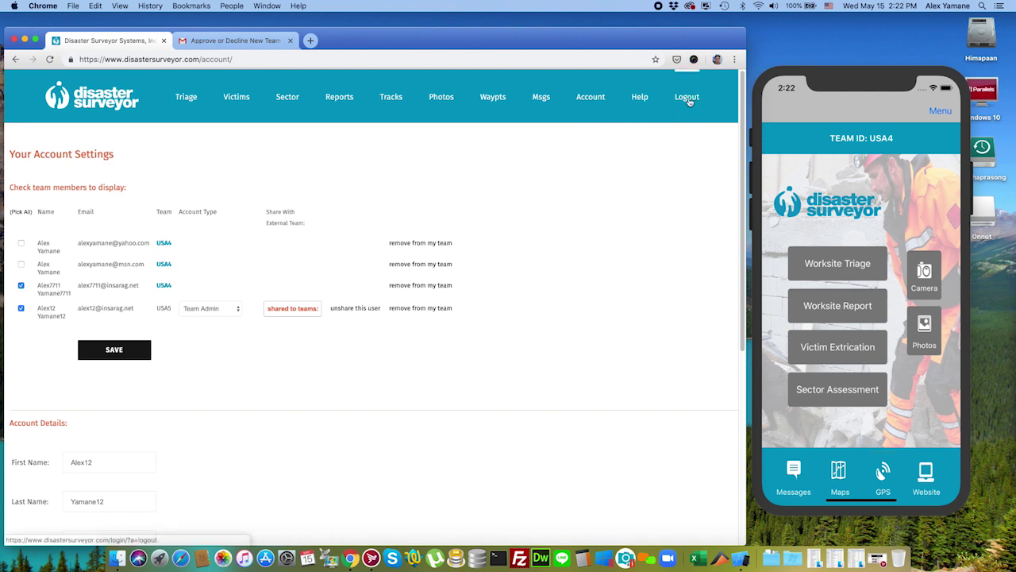
Step: Sign back into the USA4 account in the International region, view account settings, and open a new tab
click(688, 97)
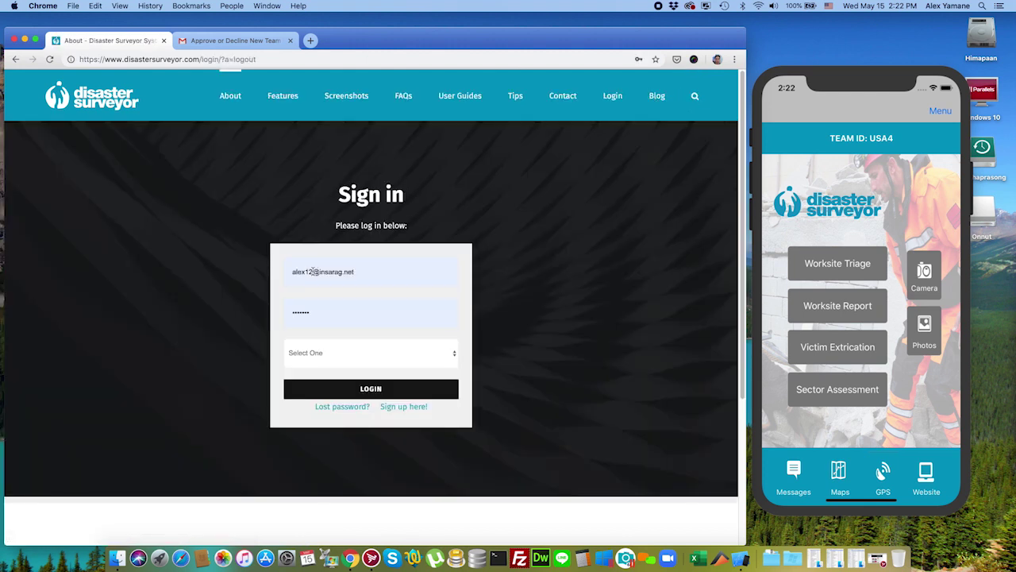
click(312, 272)
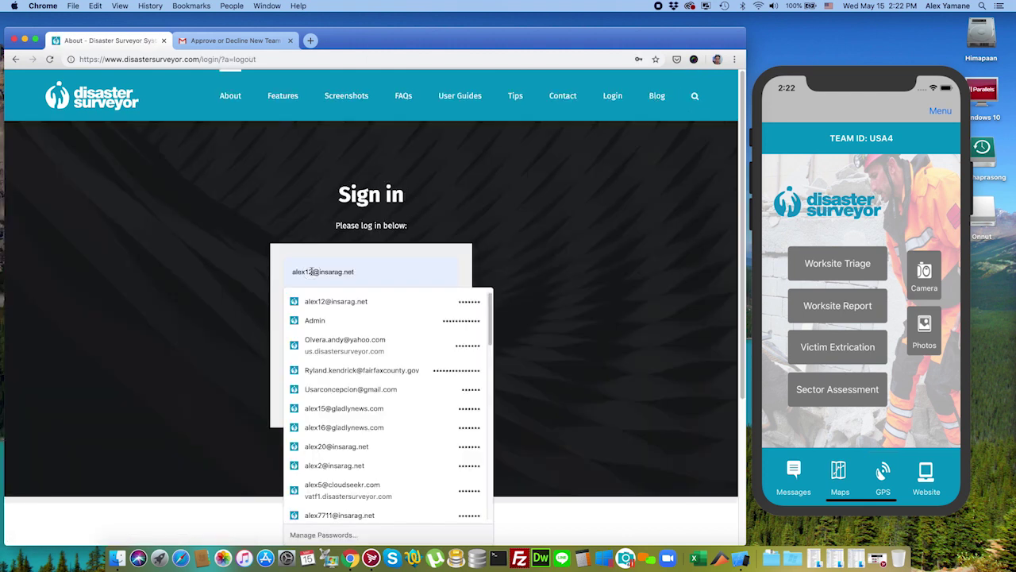
click(390, 353)
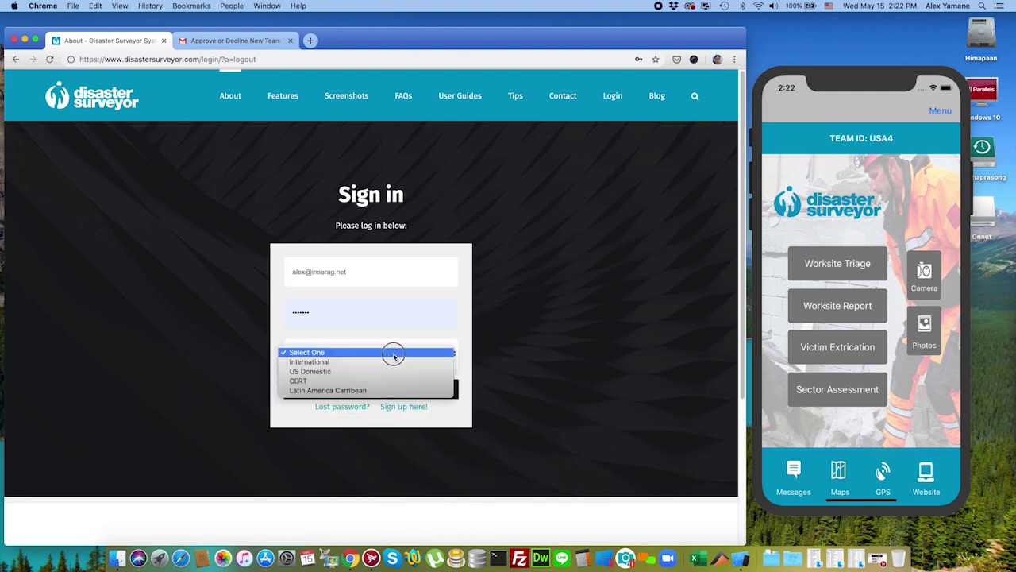
click(389, 362)
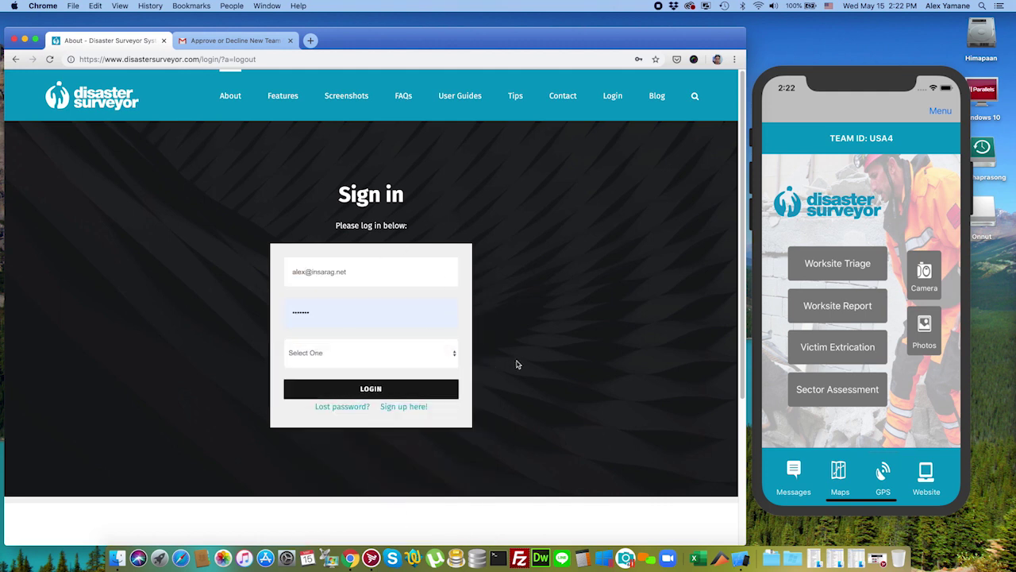
click(390, 386)
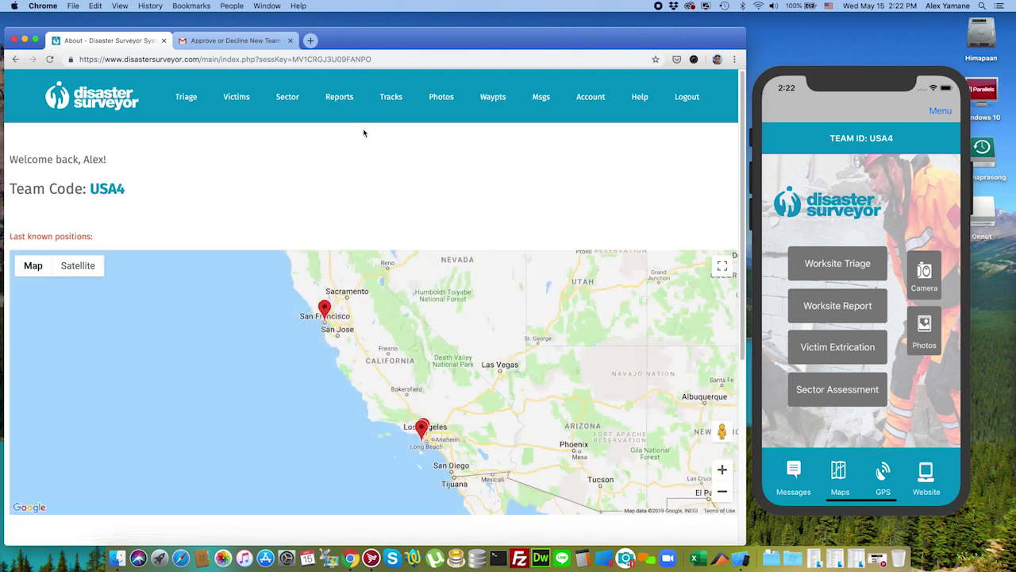
click(587, 99)
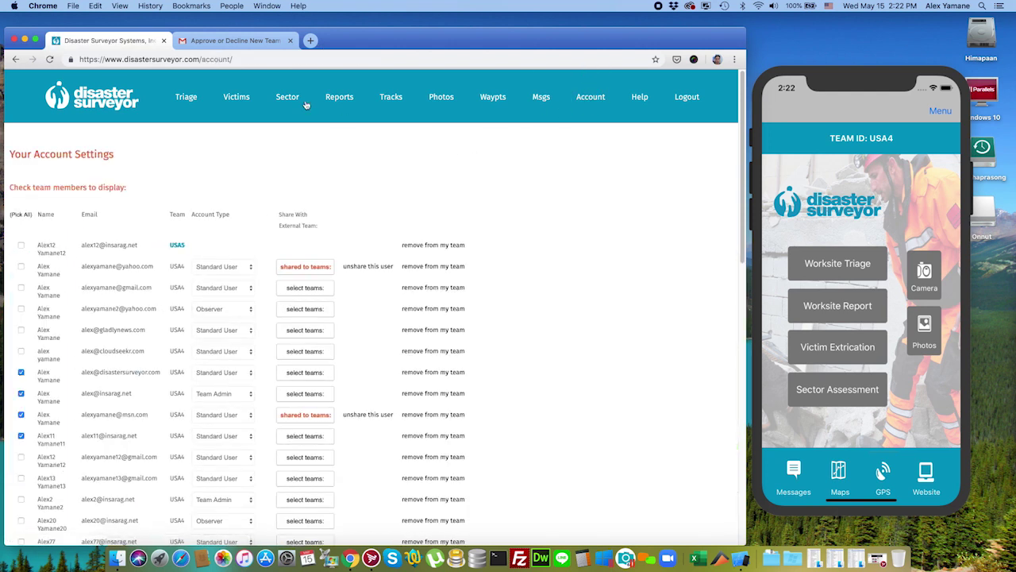
click(310, 40)
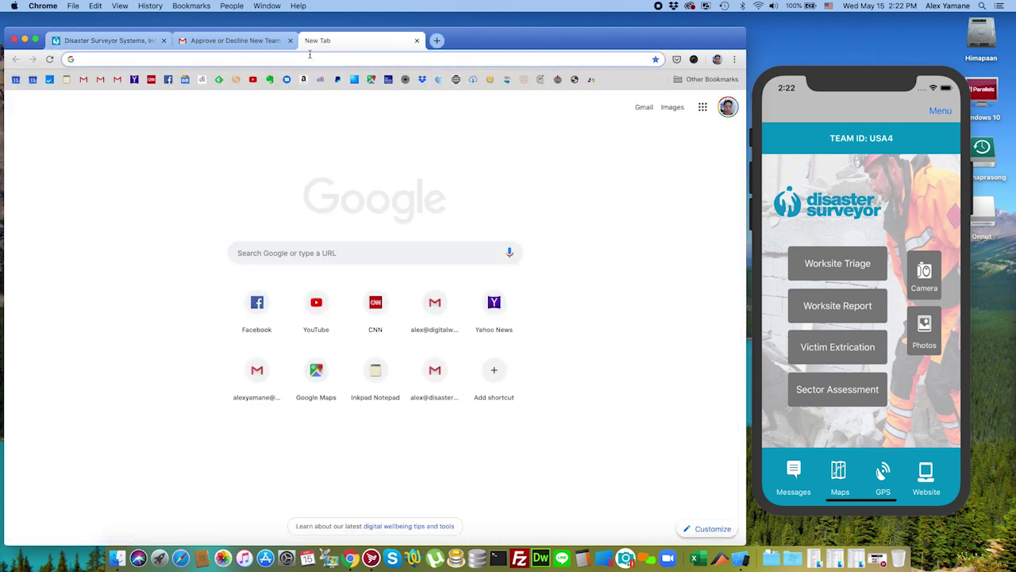
Step: Go to the CERT Surveyor site, log in with the team region, and open and reload account settings
text(cert)
key(Return)
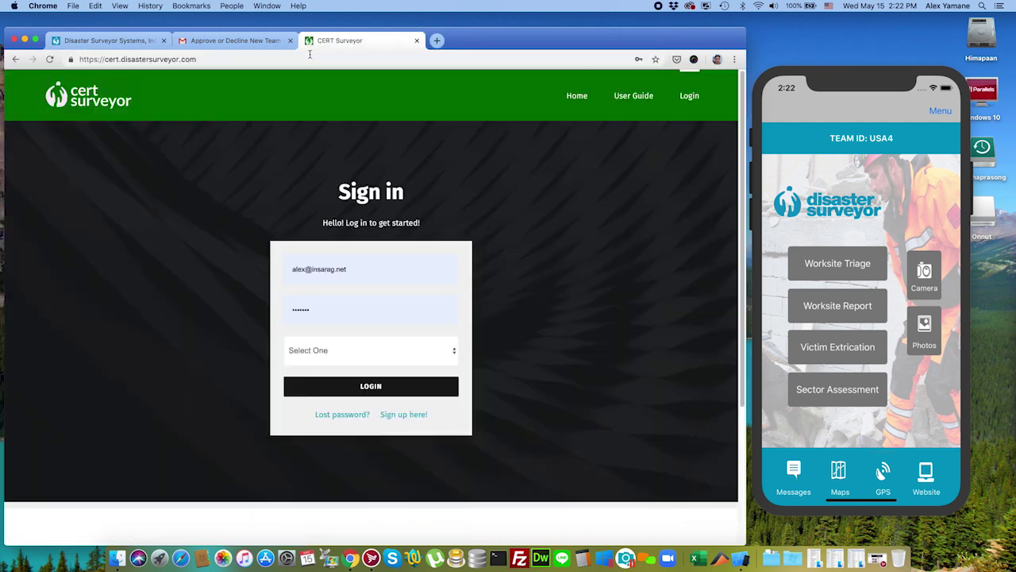
click(372, 361)
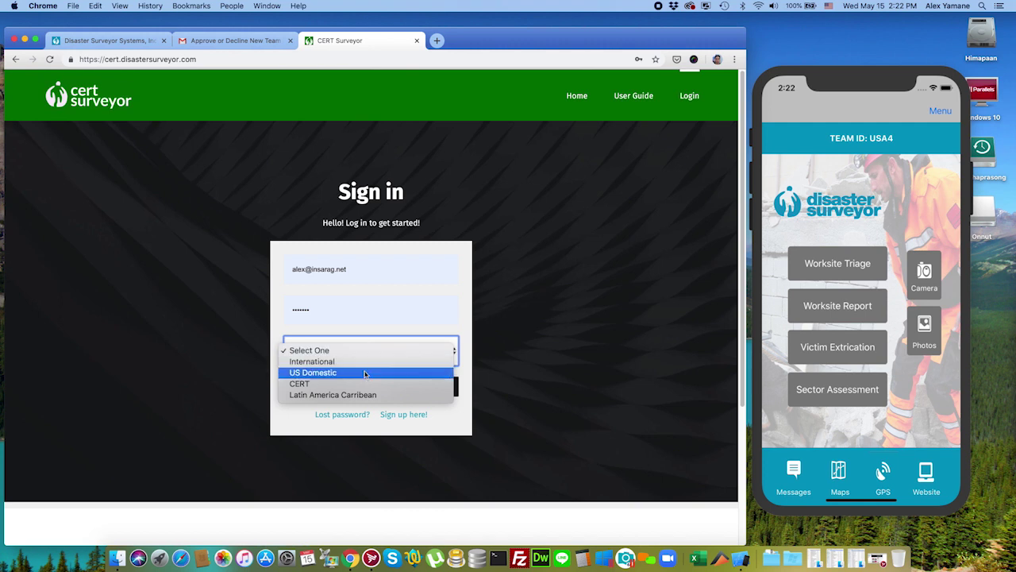
click(365, 381)
click(363, 387)
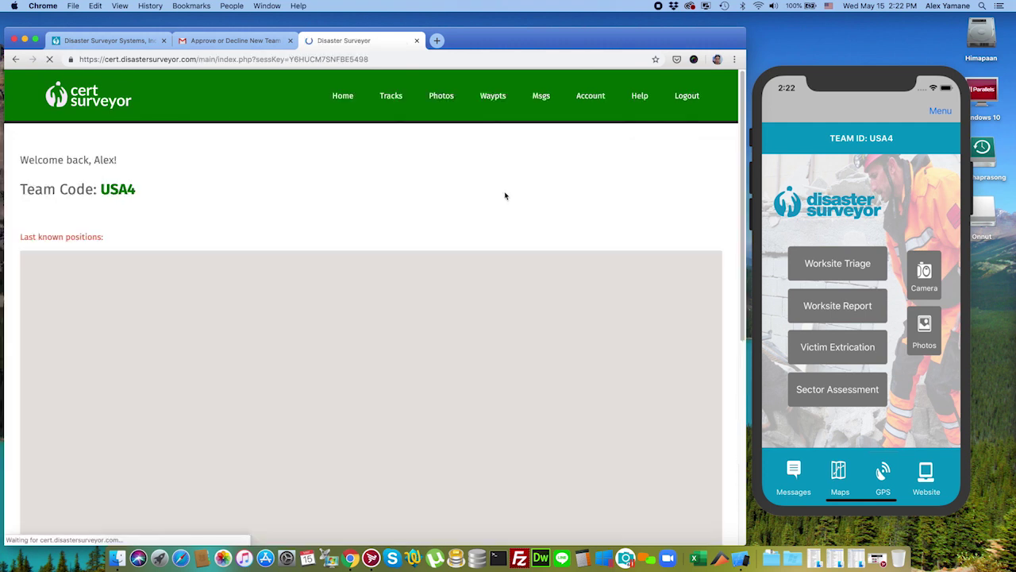
click(583, 98)
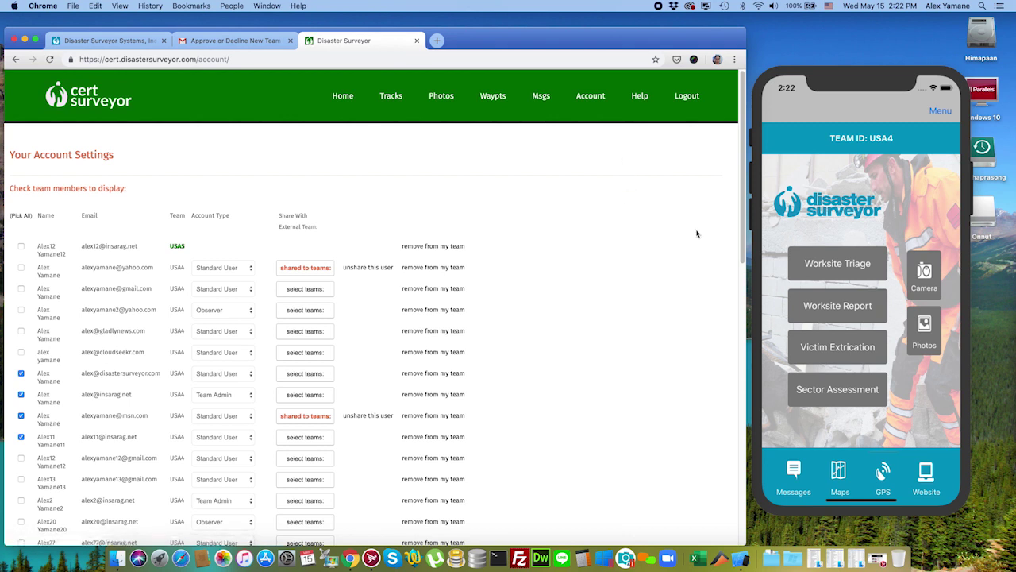
drag(741, 219, 731, 165)
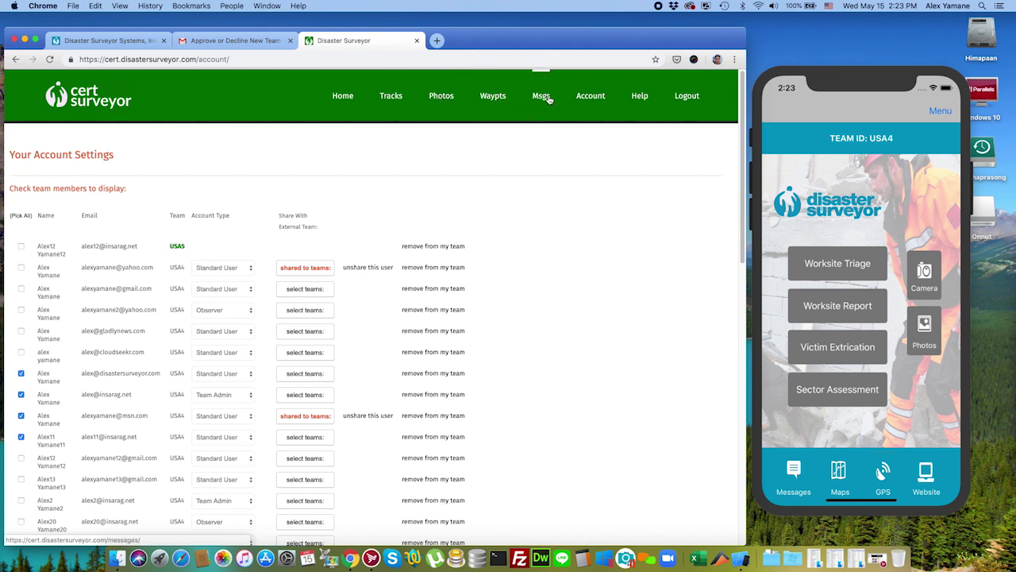
click(590, 97)
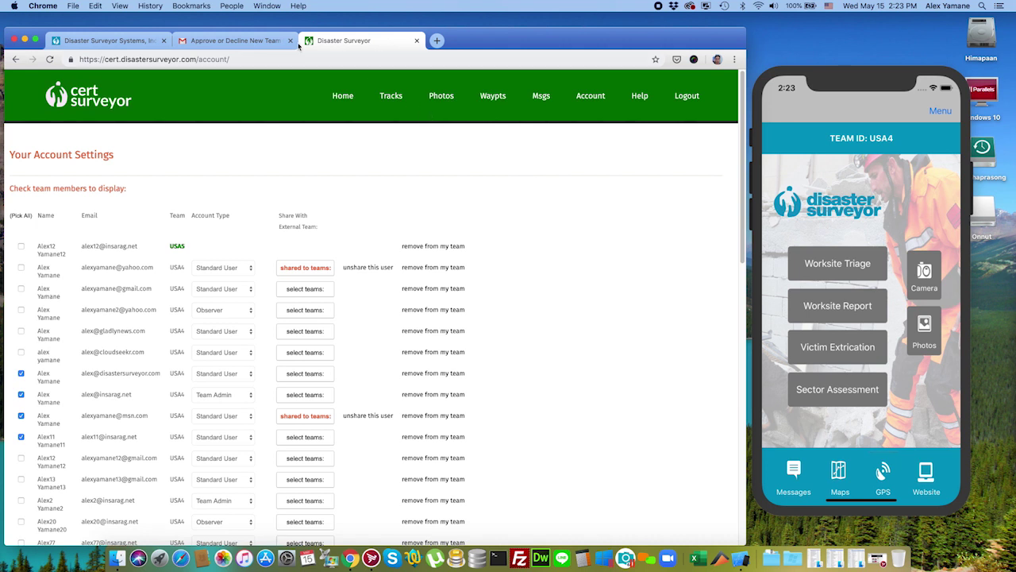
Step: Back in the Disaster Surveyor tab, unshare the new Observer member from USA5 and confirm
key(super+1)
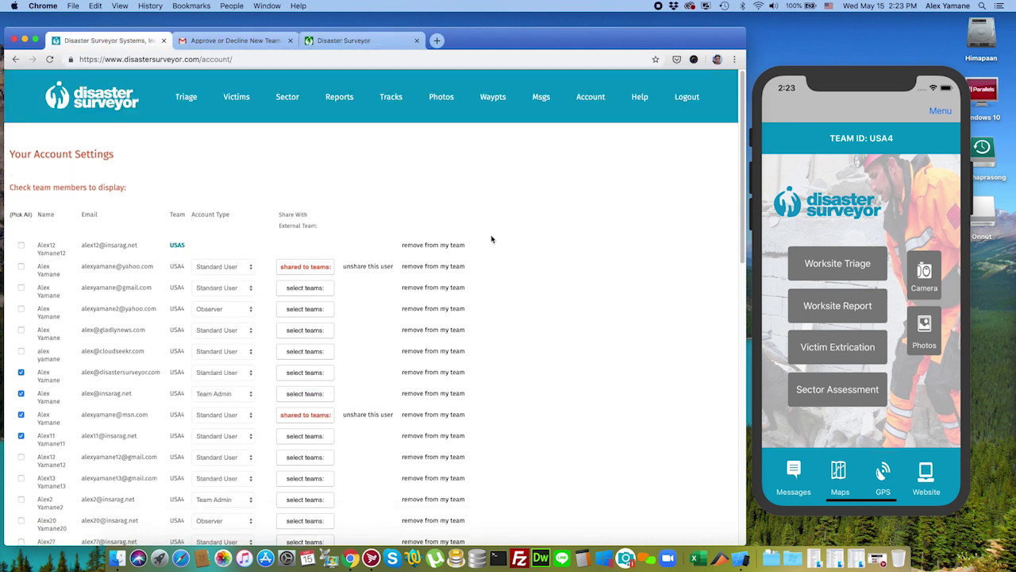
scroll(489, 242, down, 5)
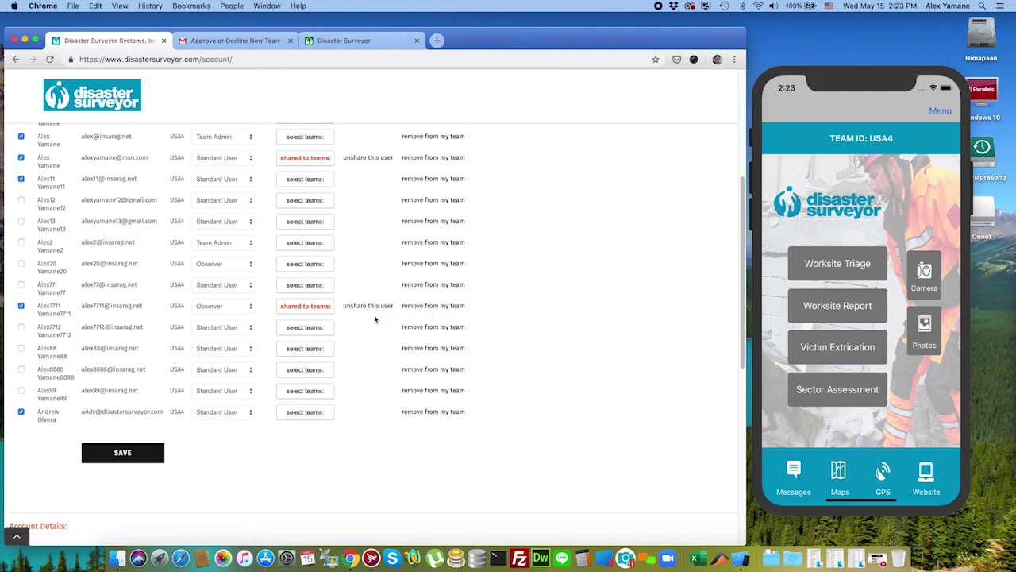
click(369, 308)
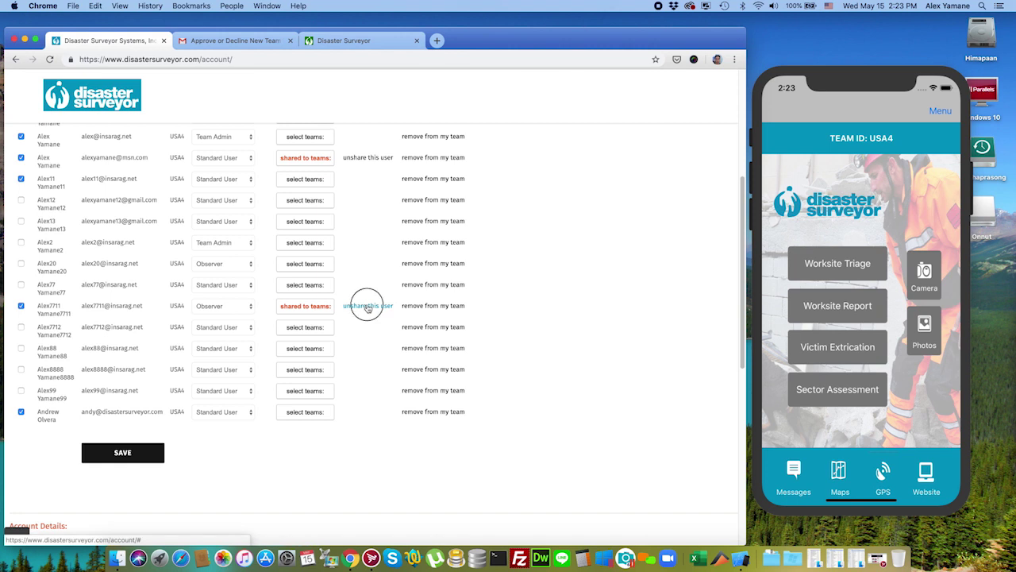
click(470, 127)
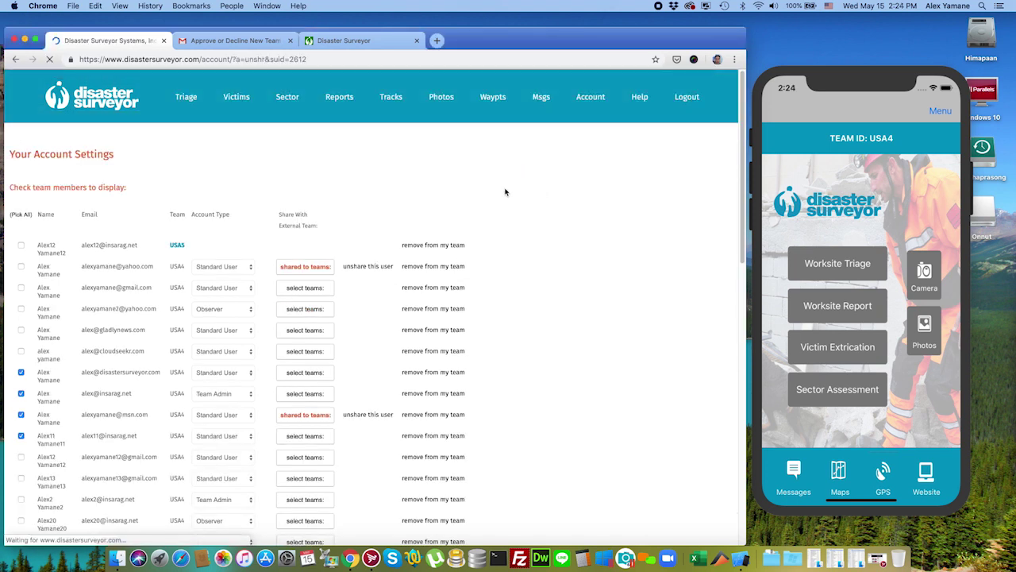
scroll(501, 190, down, 5)
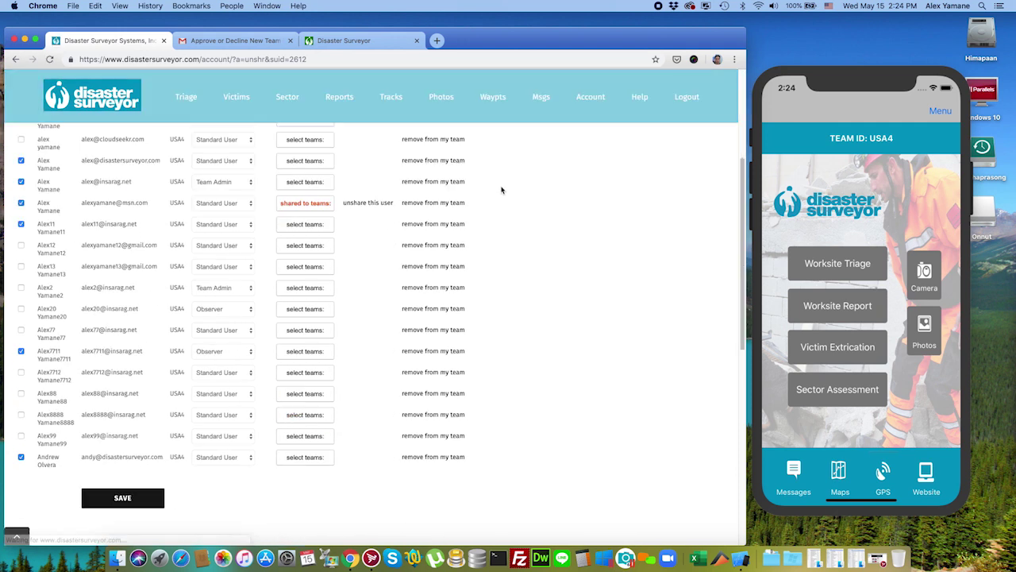
scroll(501, 191, up, 1)
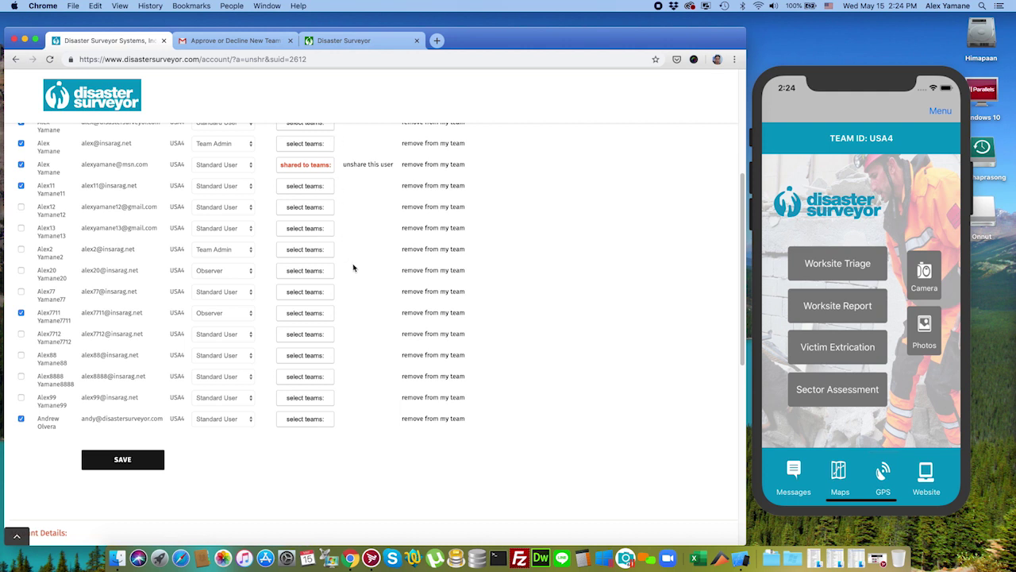
scroll(353, 267, up, 5)
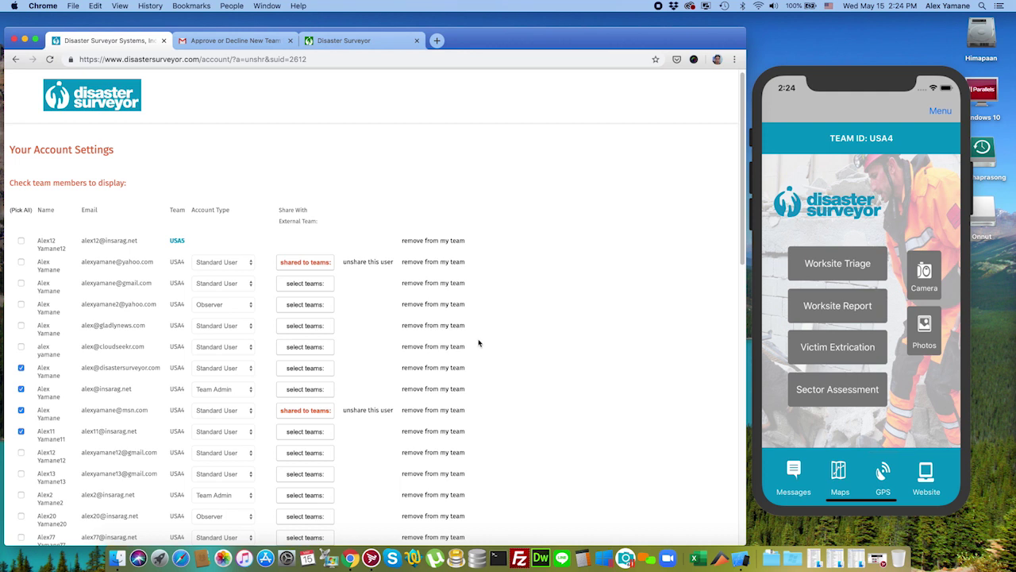
scroll(479, 347, down, 3)
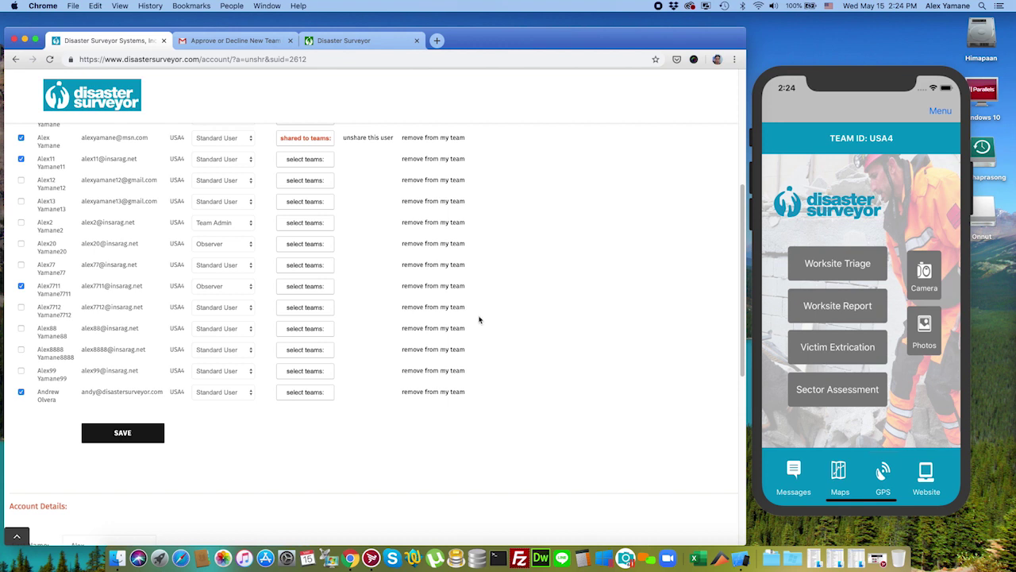
Step: Remove the recently added member from the USA4 team and confirm with OK
click(429, 309)
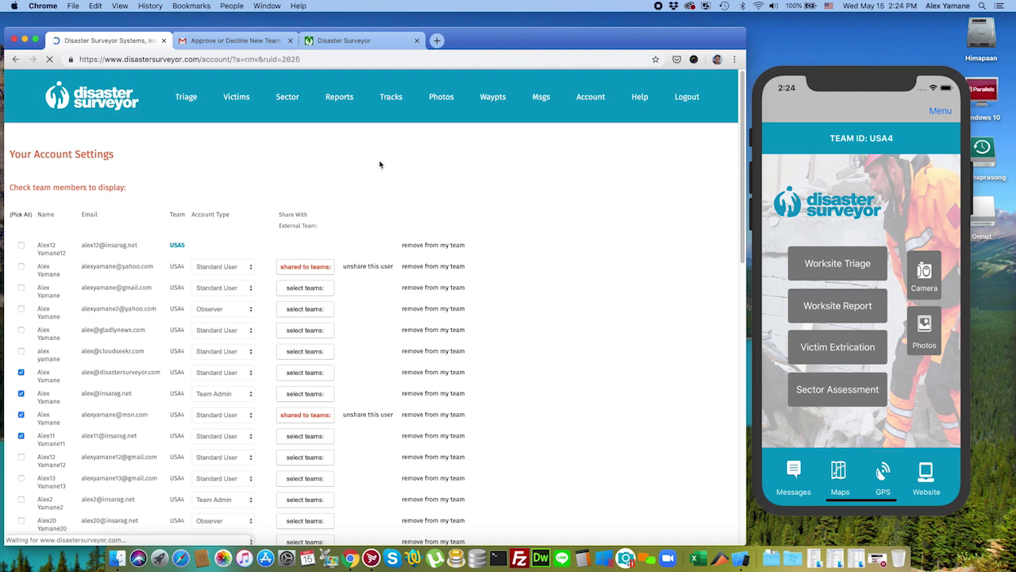
scroll(472, 177, down, 5)
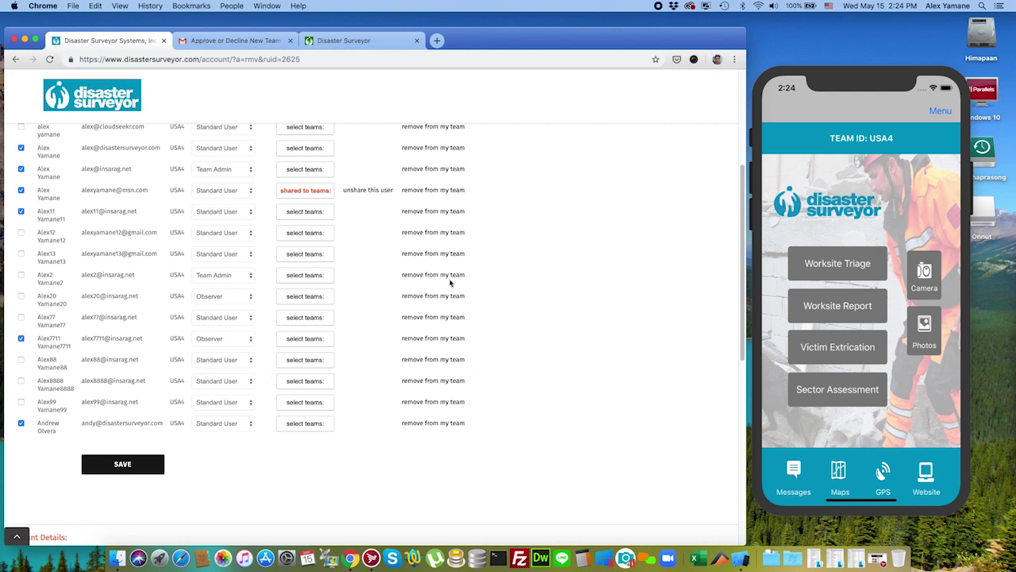
click(911, 161)
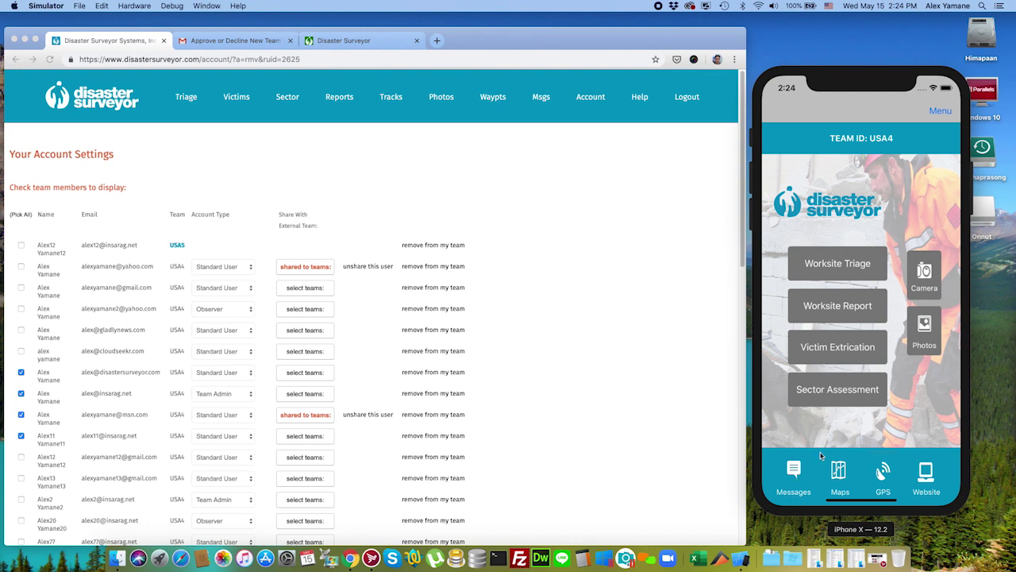
Step: In the Disaster Surveyor app, view the team messages, then return to the home menu
click(796, 468)
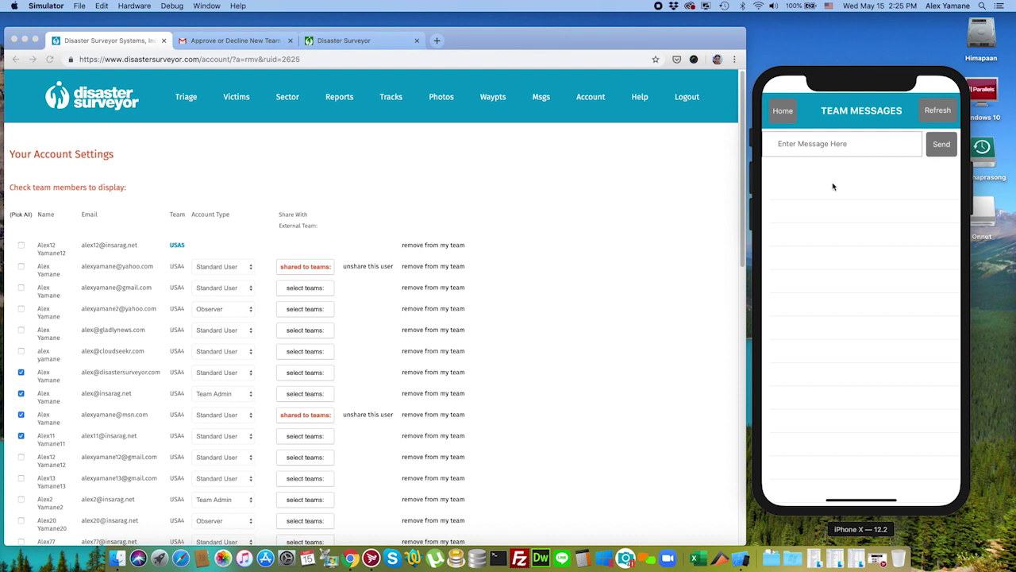
click(782, 111)
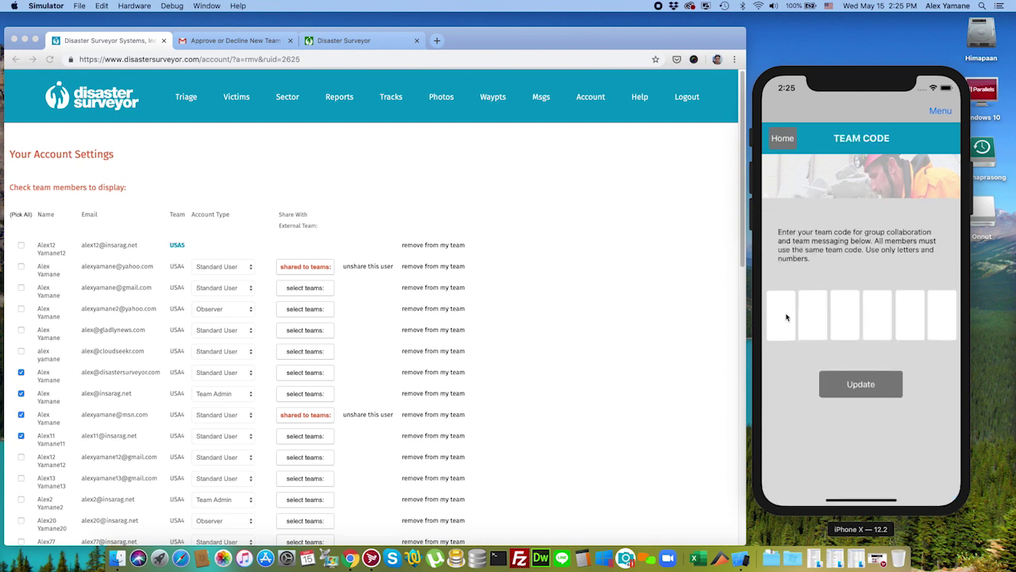
click(785, 317)
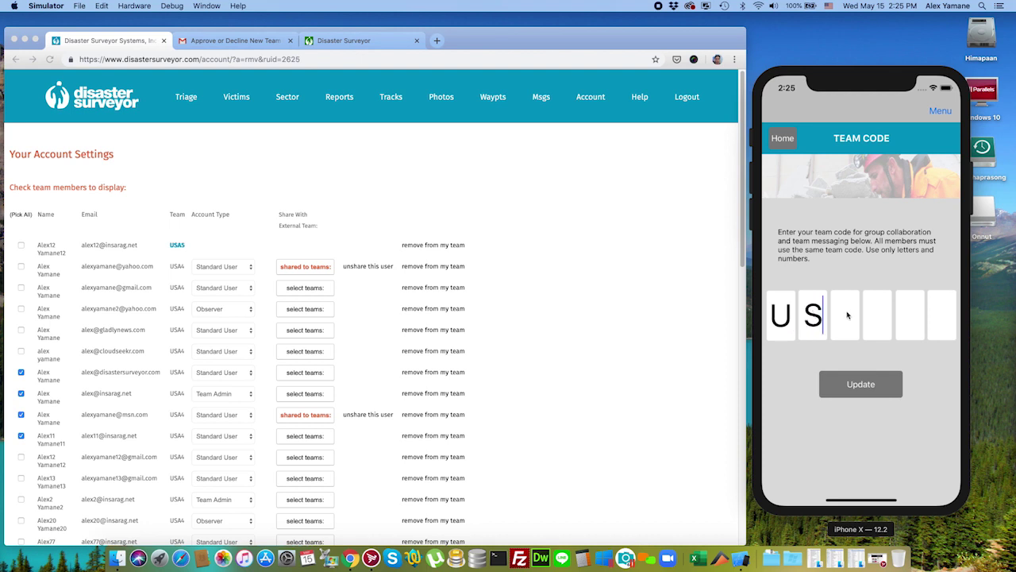
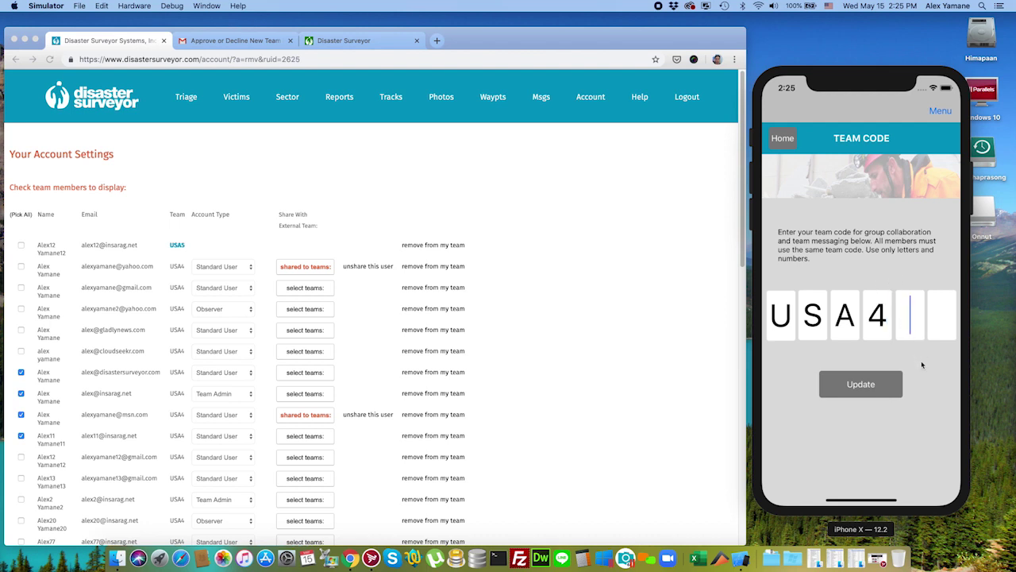
click(866, 386)
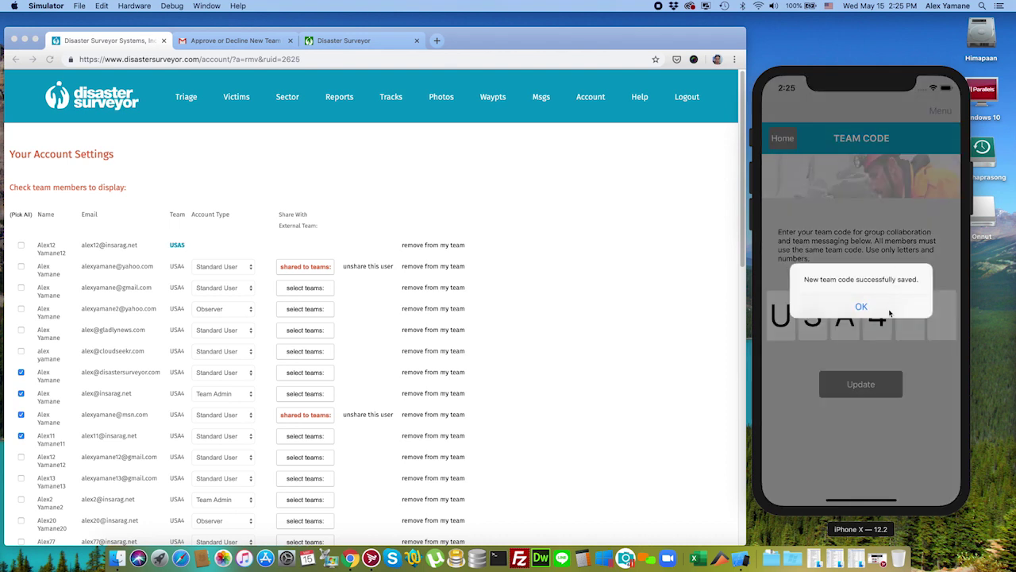
click(871, 302)
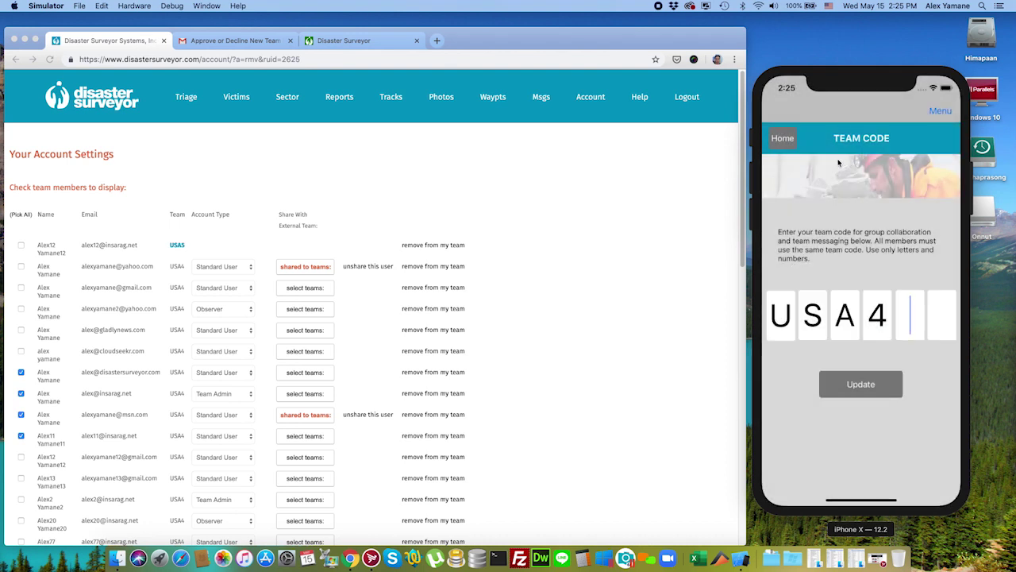
click(385, 158)
click(278, 46)
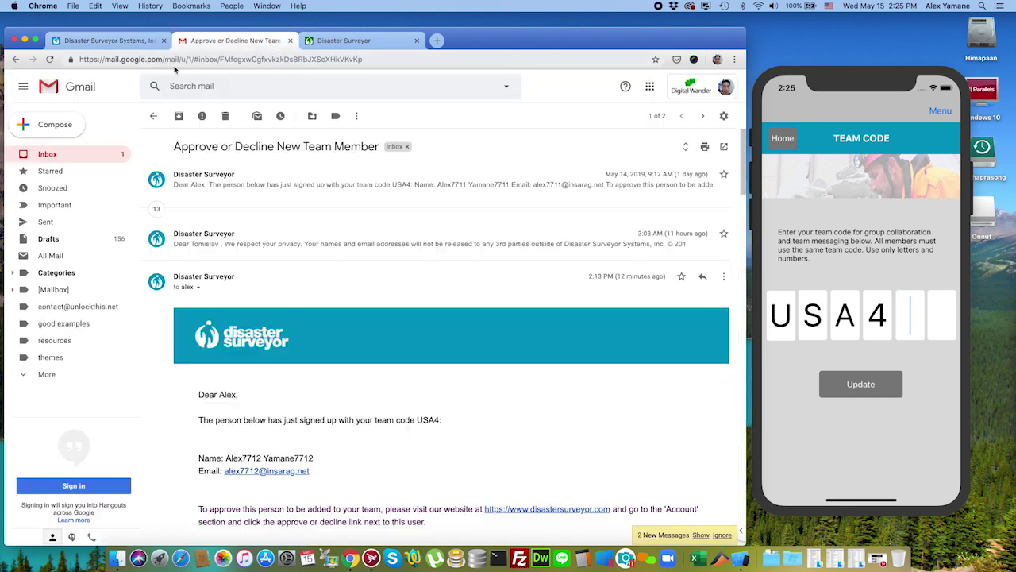
Step: Read the newest 'Approve or Decline New Team Member' email about the USA4 sign-up
click(52, 155)
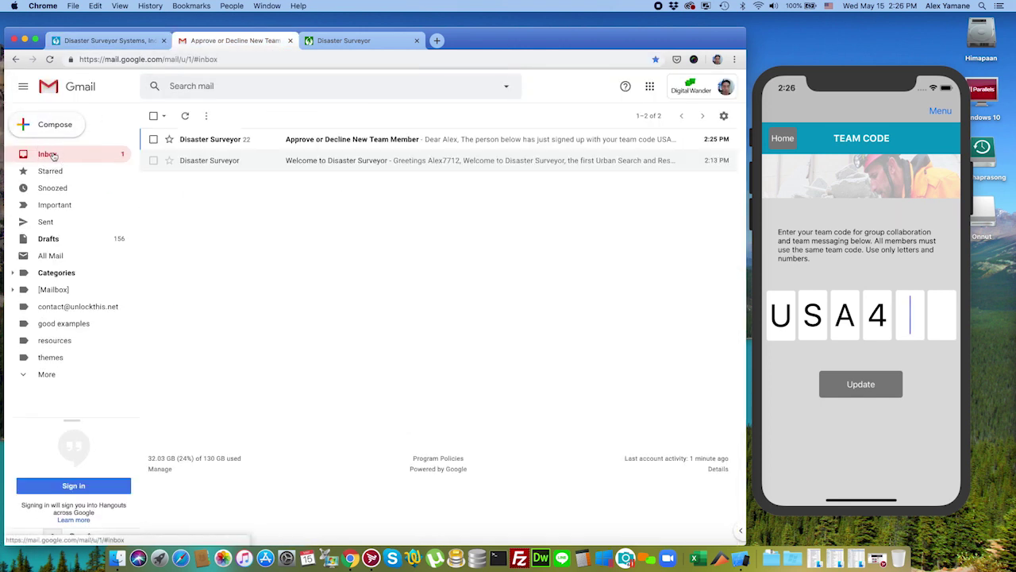
click(352, 140)
scroll(447, 311, down, 3)
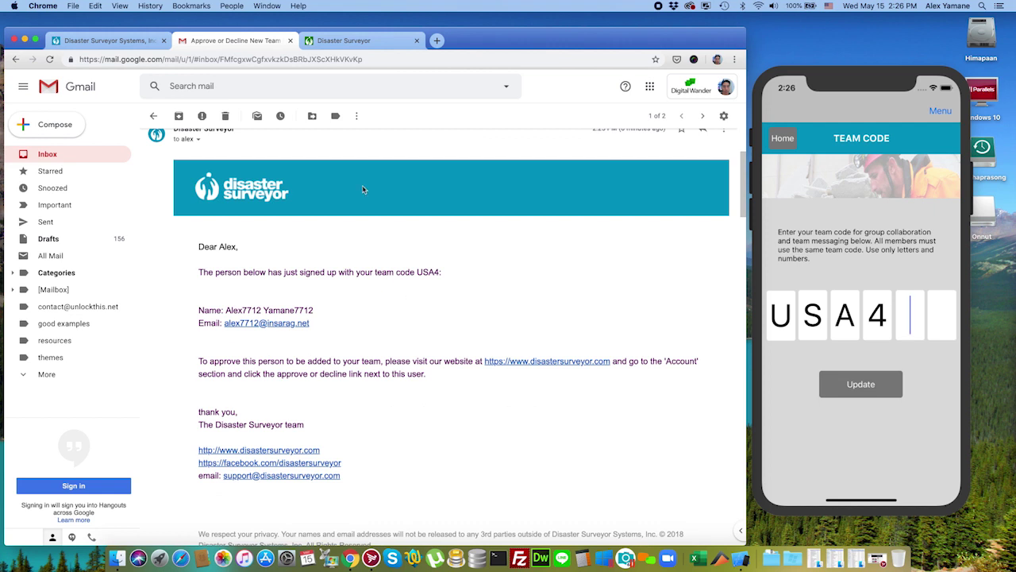
click(147, 40)
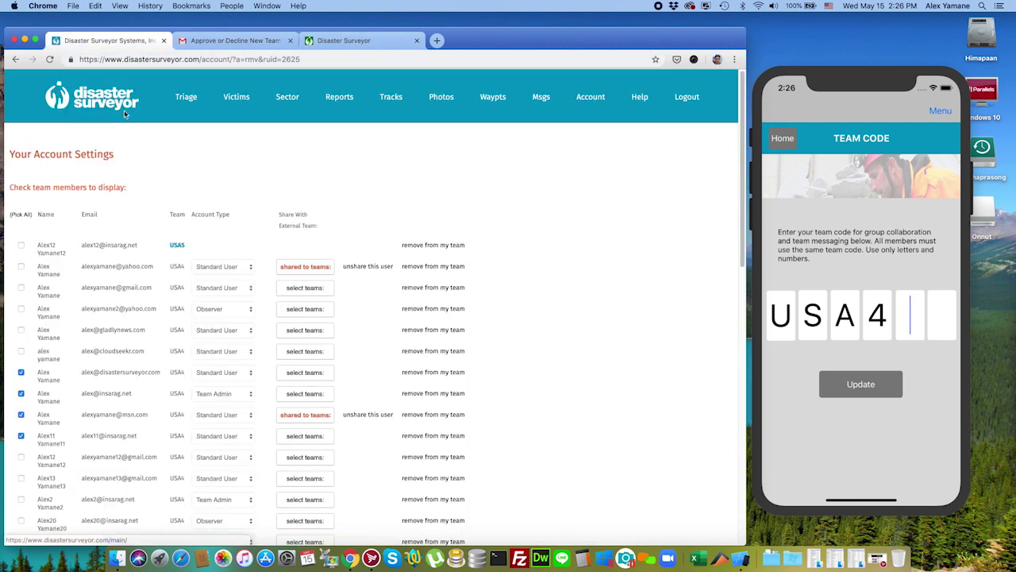